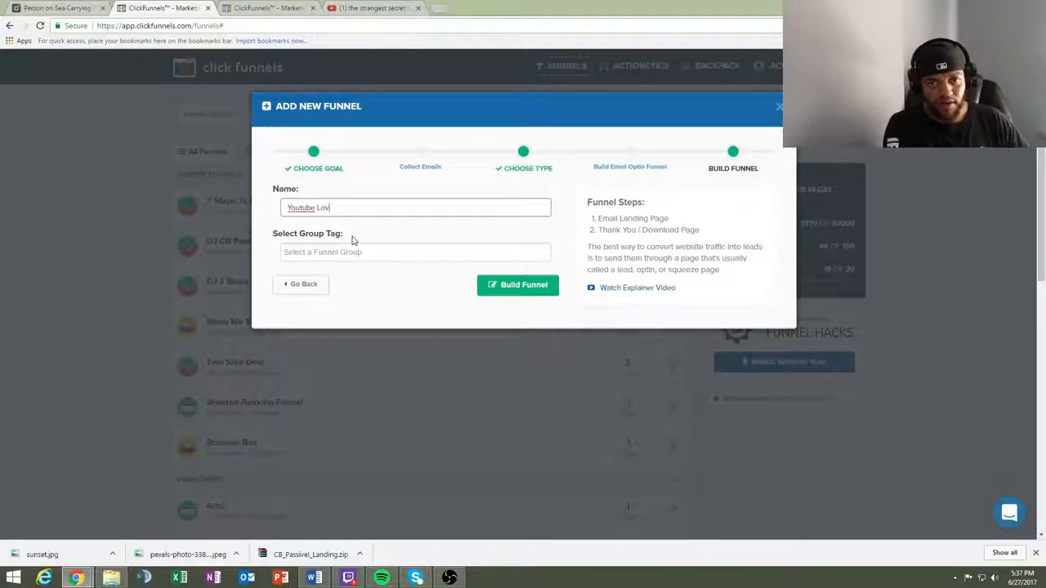
# - Finish naming the new funnel "Youtube Love" and build it
pyautogui.write('e')
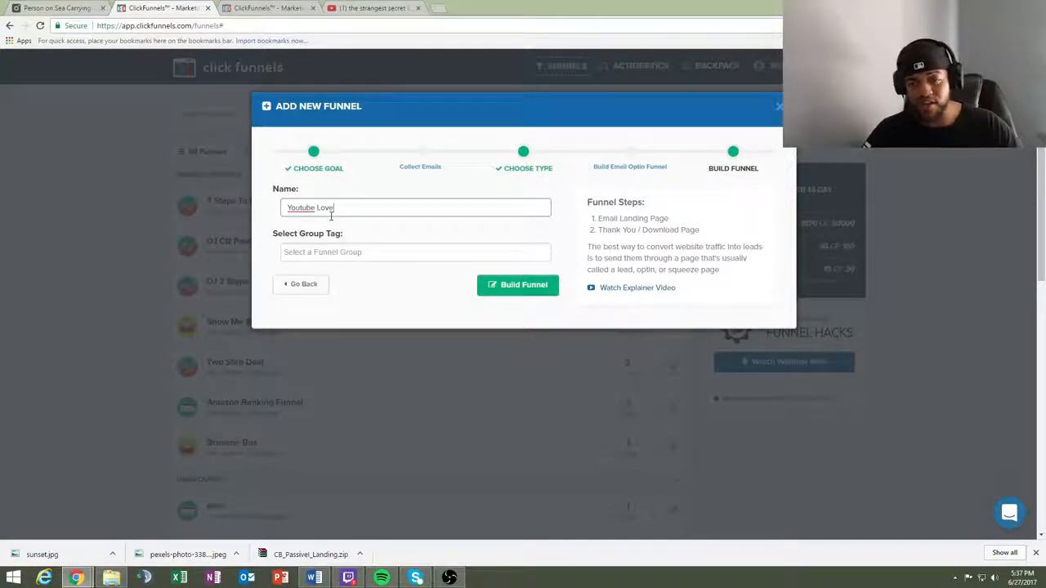
pyautogui.click(517, 285)
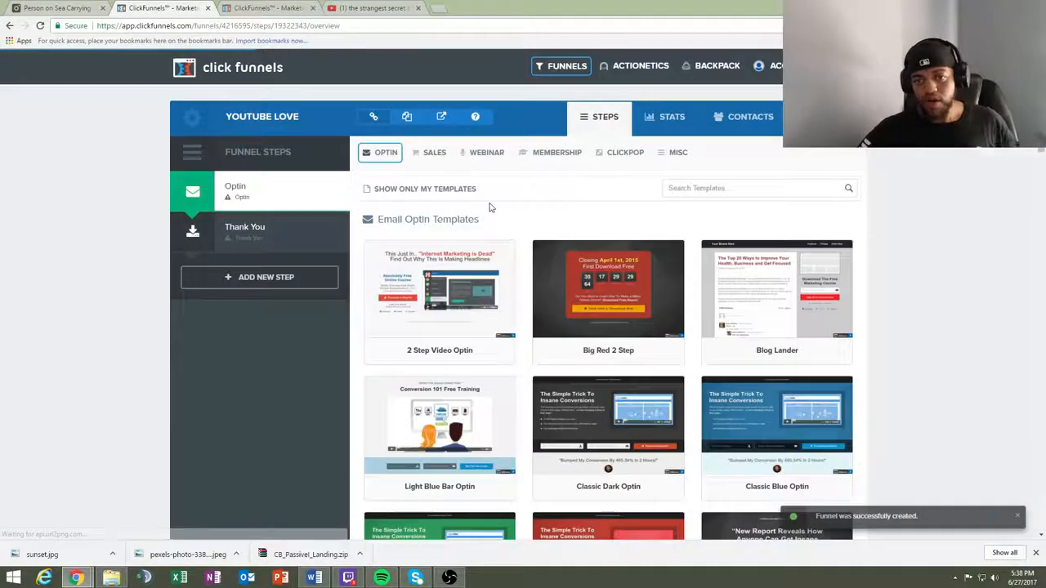
# - Browse the email optin templates and apply the Stylish Optin template to the Optin step
pyautogui.scroll(-2, 689, 247)
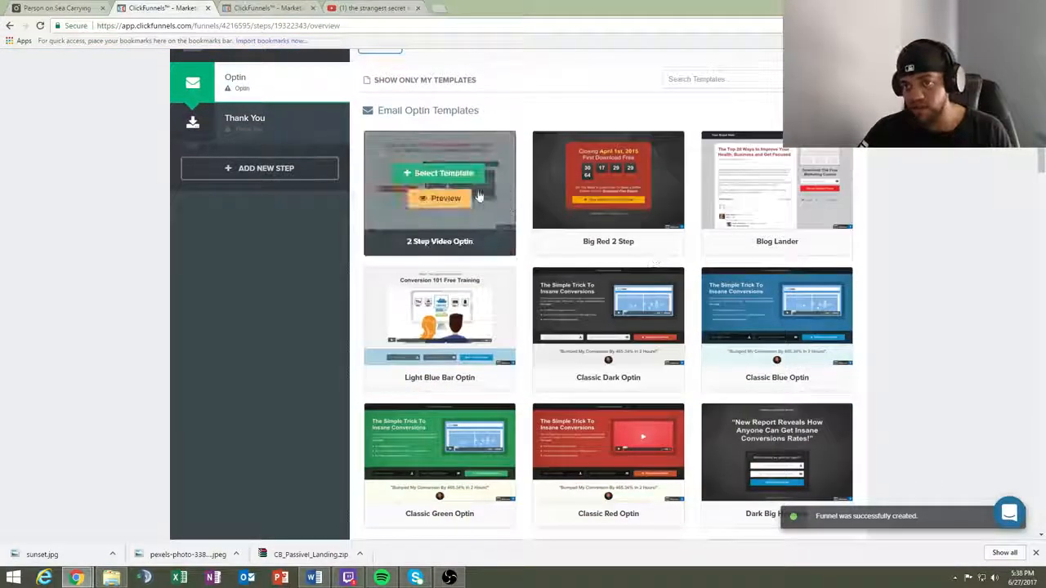
pyautogui.scroll(2, 776, 384)
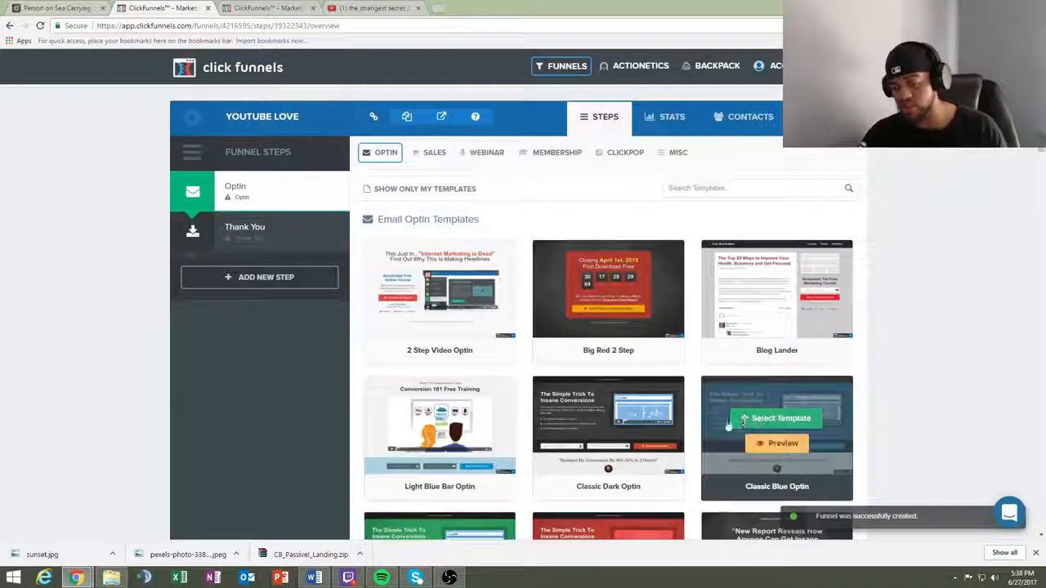
pyautogui.moveTo(645, 324)
pyautogui.scroll(-4, 740, 196)
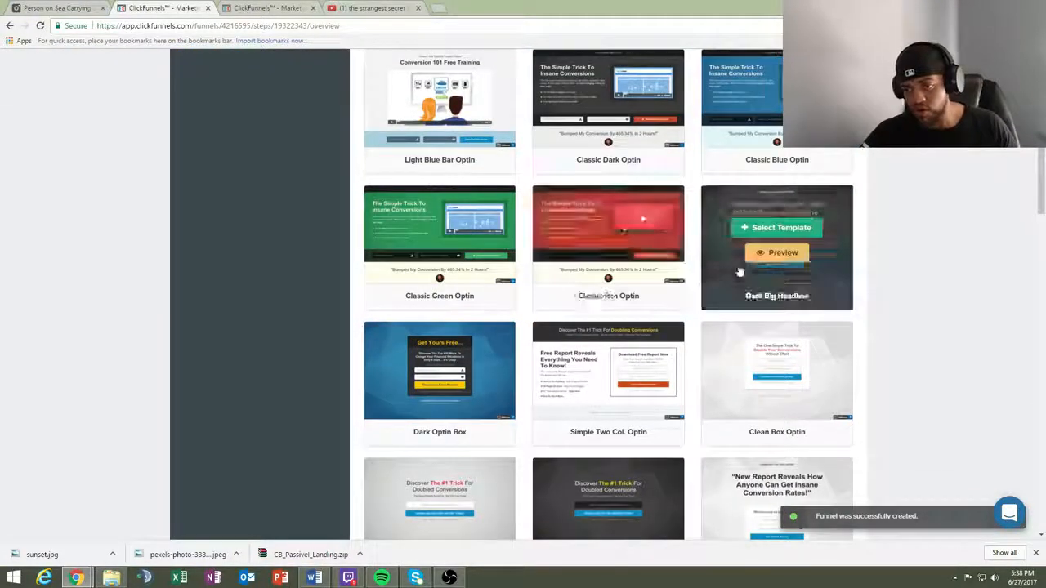
pyautogui.scroll(-2, 776, 122)
pyautogui.scroll(-7, 635, 309)
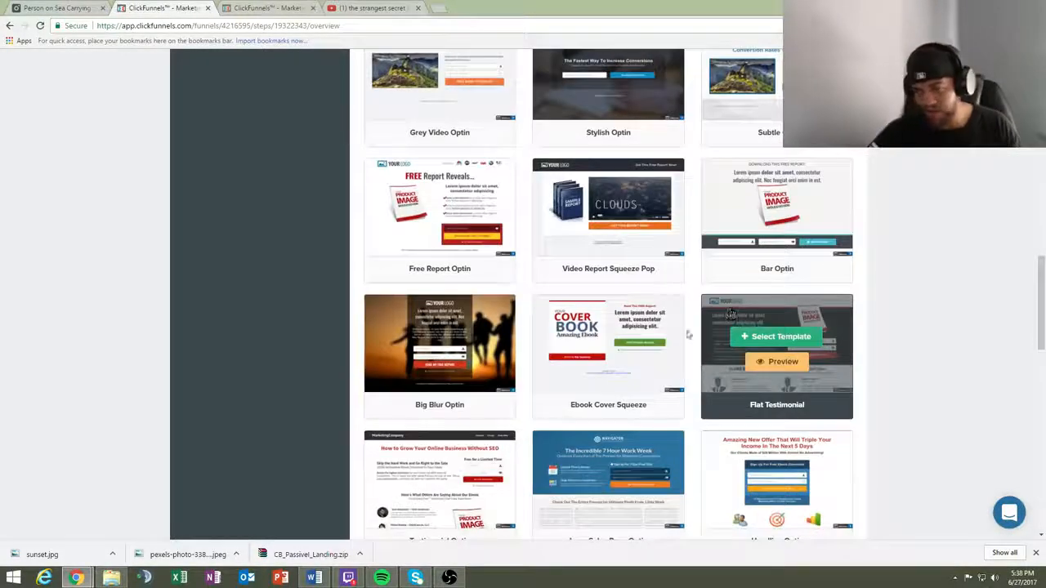
pyautogui.scroll(-2, 484, 403)
pyautogui.scroll(-13, 484, 402)
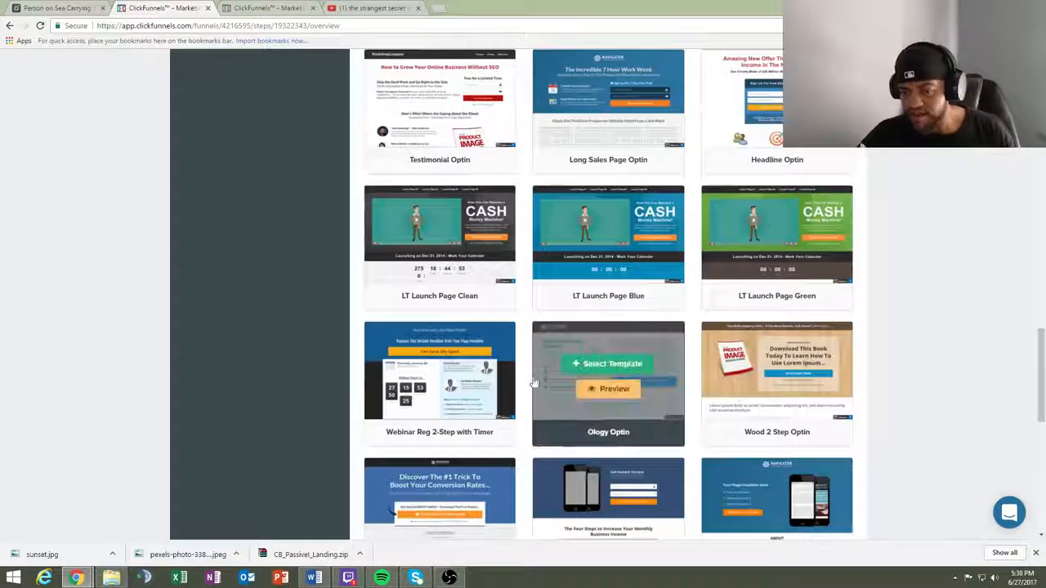
pyautogui.scroll(-1, 652, 344)
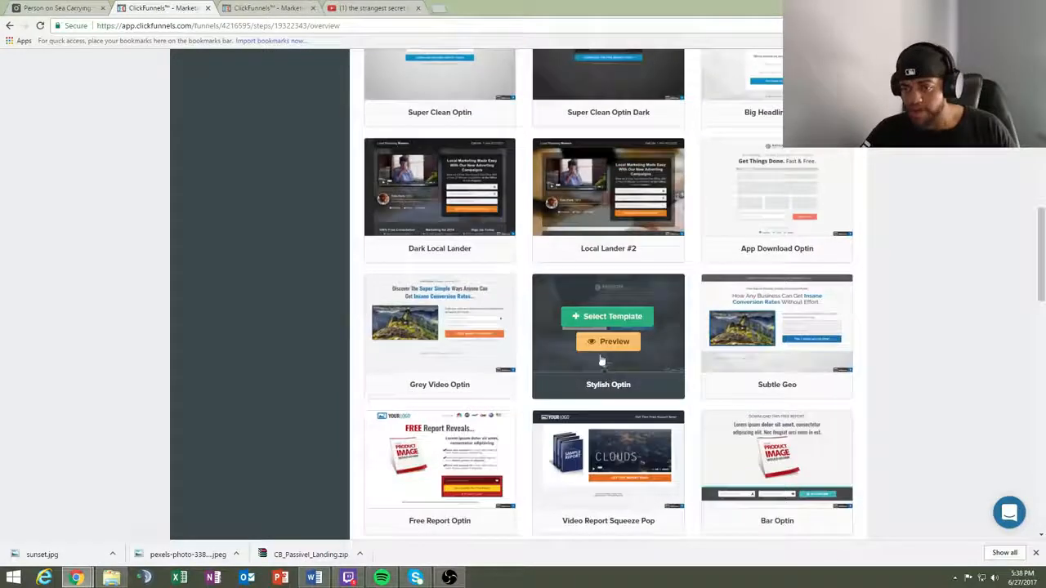
pyautogui.click(637, 320)
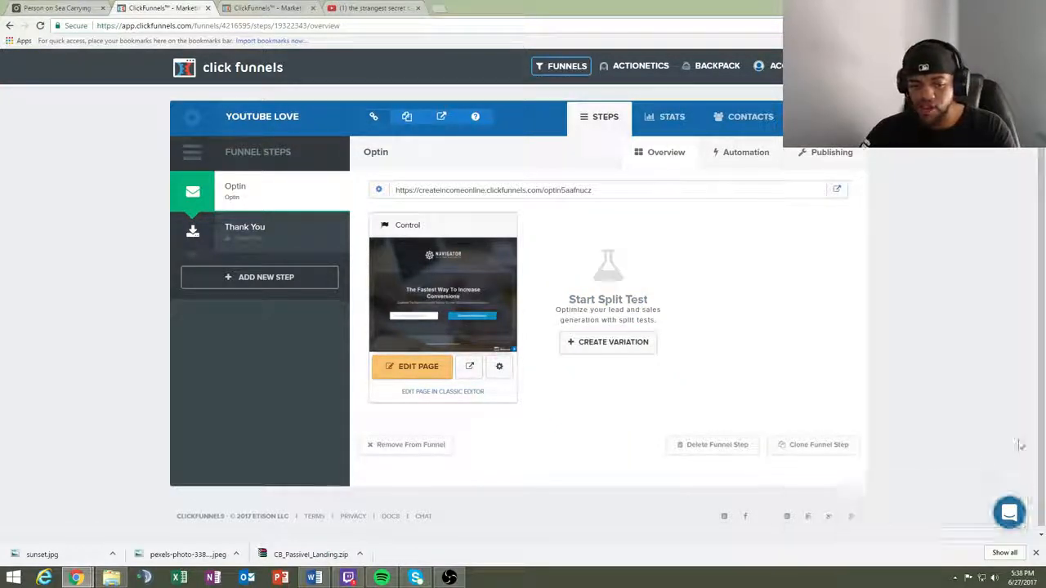
# - Open the Optin page for editing and delete the Navigator logo placeholder above the form
pyautogui.click(1035, 553)
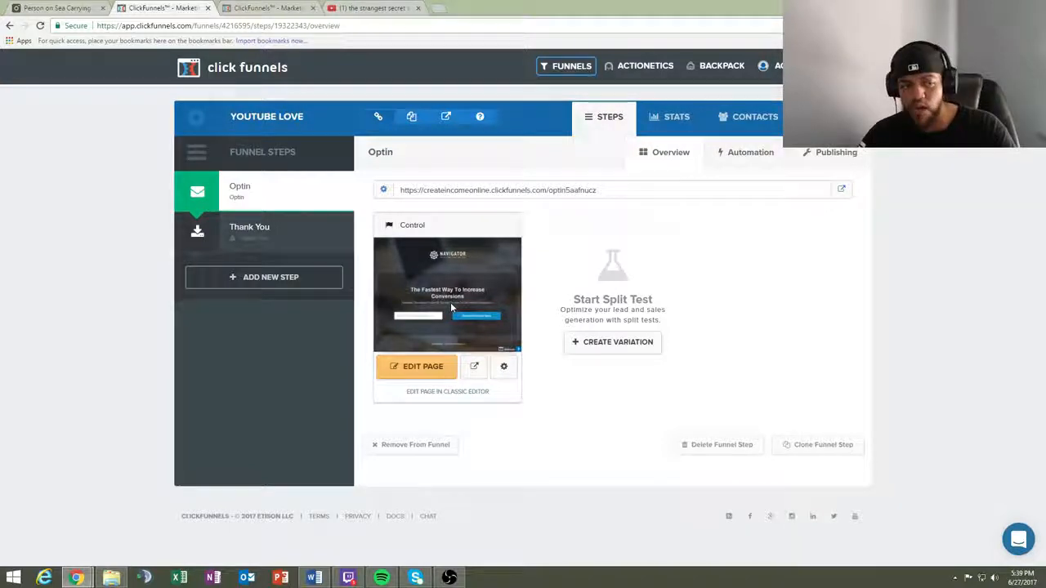
pyautogui.click(424, 369)
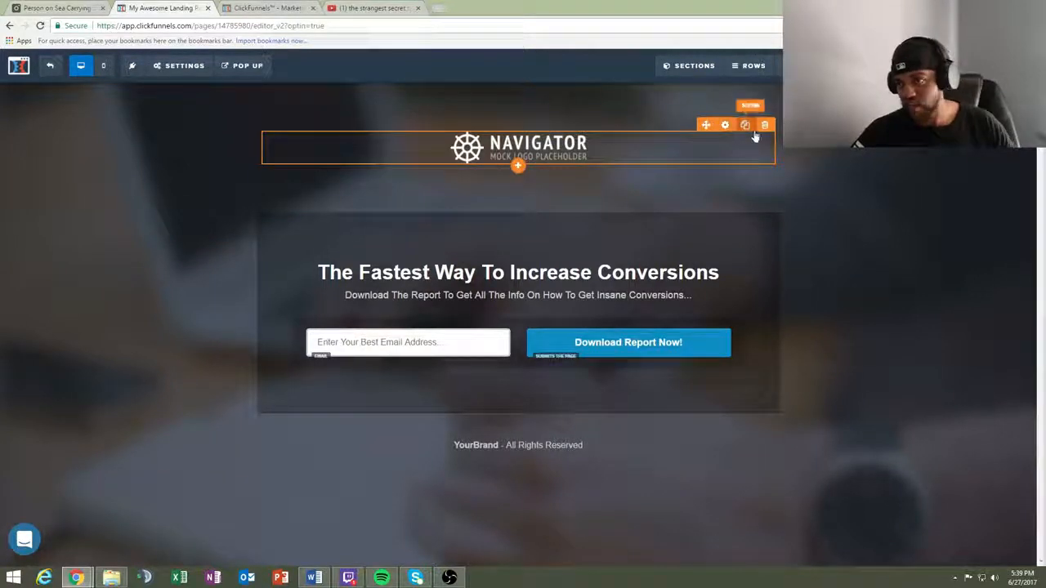
pyautogui.click(764, 124)
pyautogui.click(568, 87)
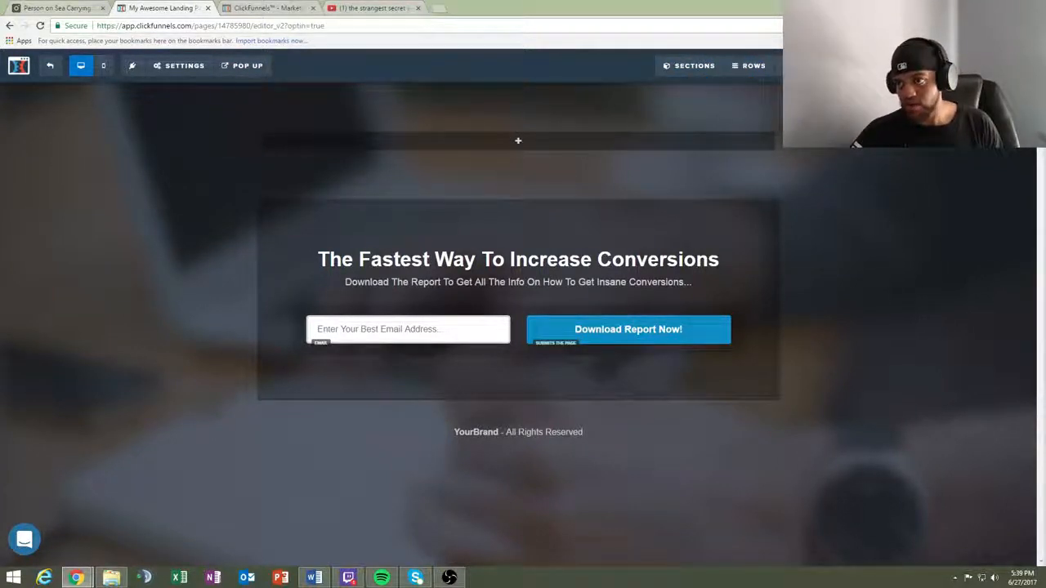
# - Examine the elements that can be added to the emptied logo row, from text and media to countdowns and content blocks
pyautogui.click(517, 140)
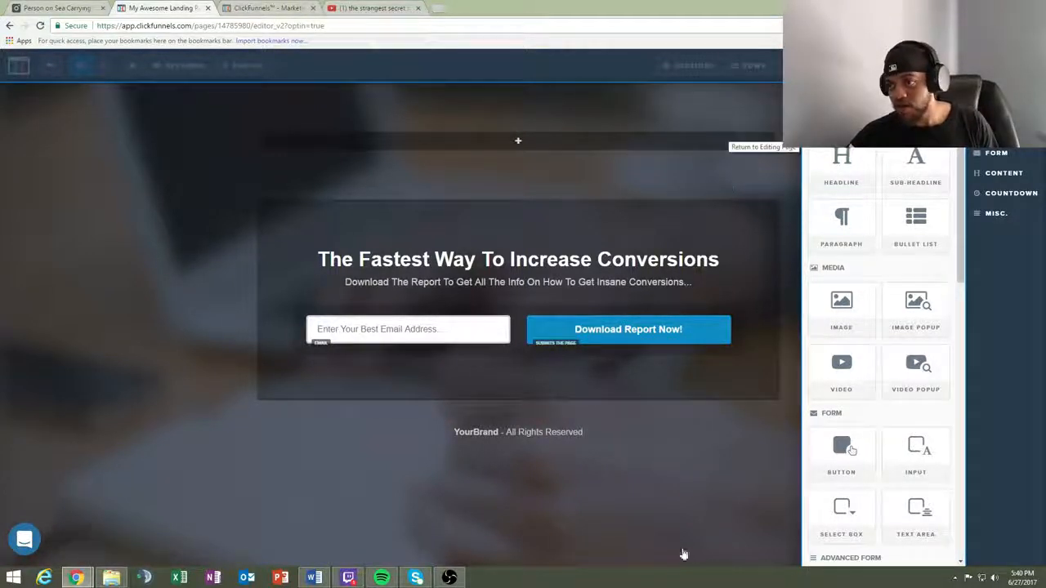
pyautogui.scroll(-3, 917, 311)
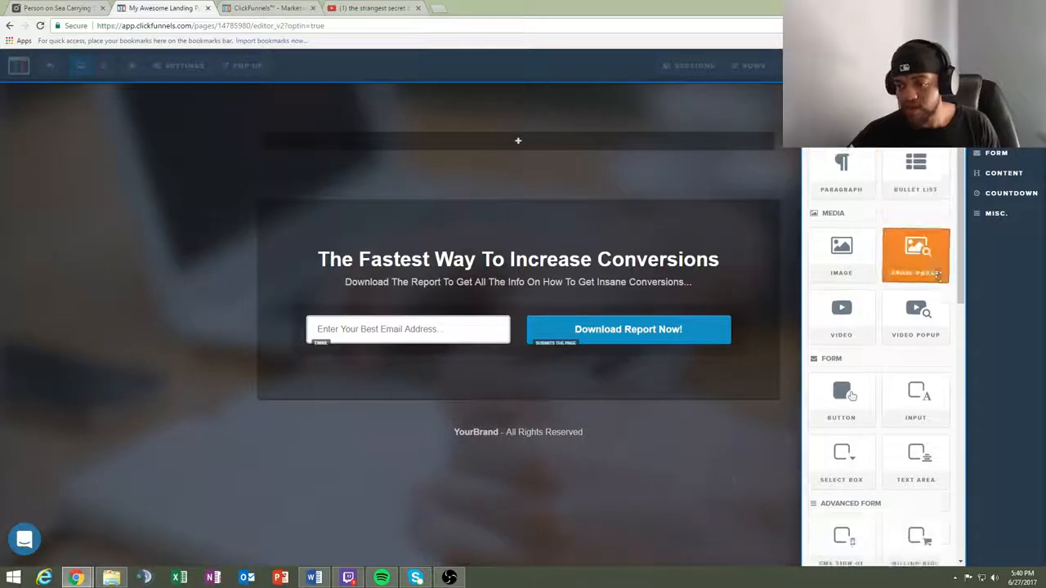
pyautogui.scroll(-3, 925, 303)
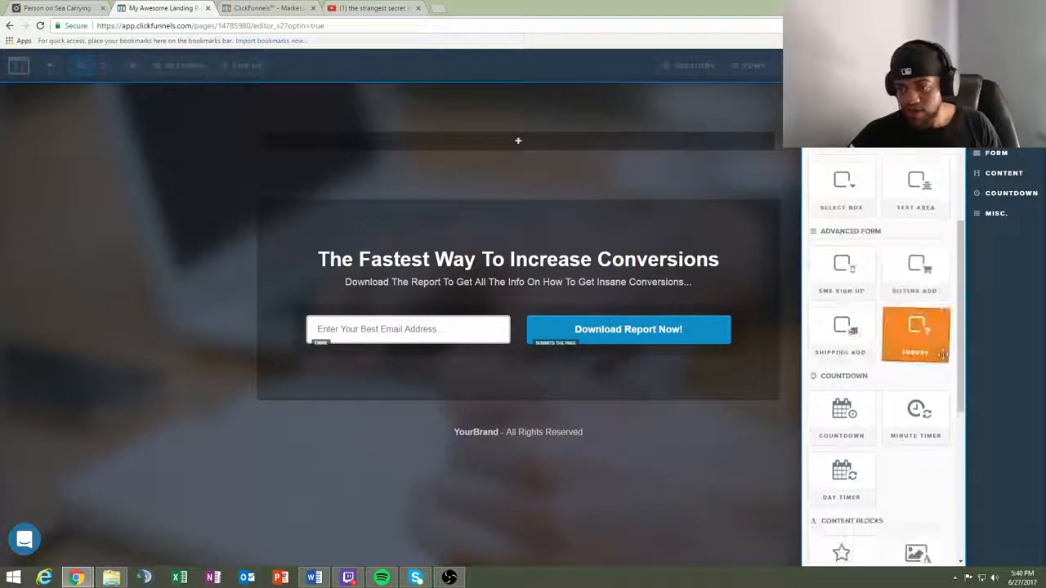
pyautogui.scroll(-1, 860, 398)
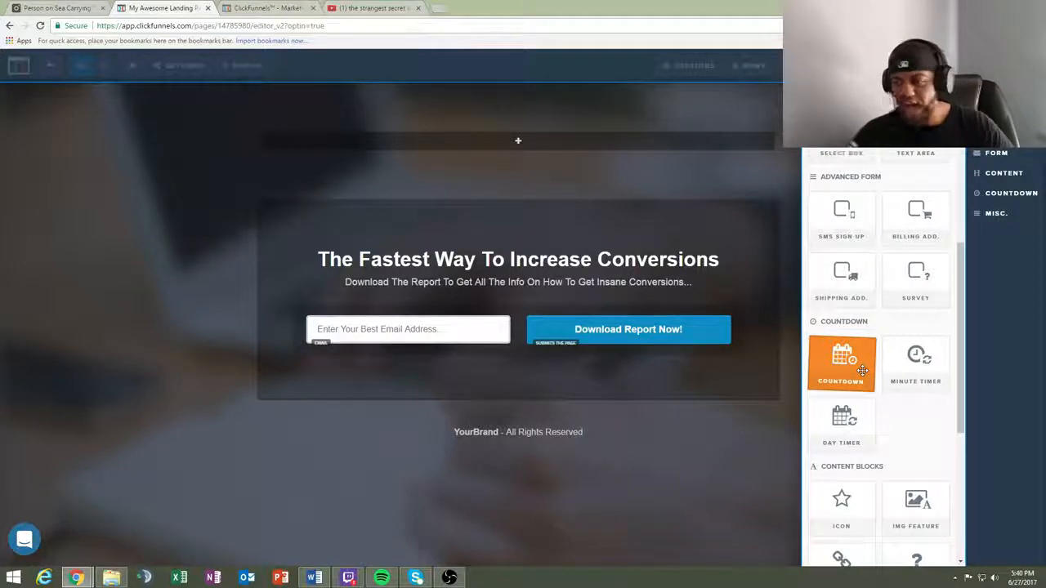
pyautogui.scroll(-2, 837, 364)
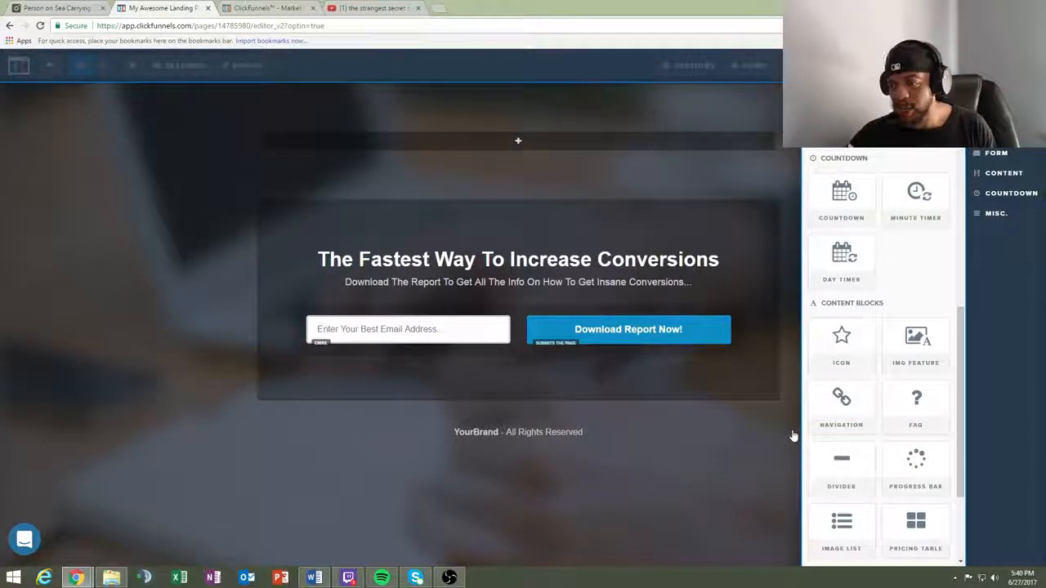
pyautogui.scroll(1, 949, 479)
pyautogui.scroll(8, 949, 480)
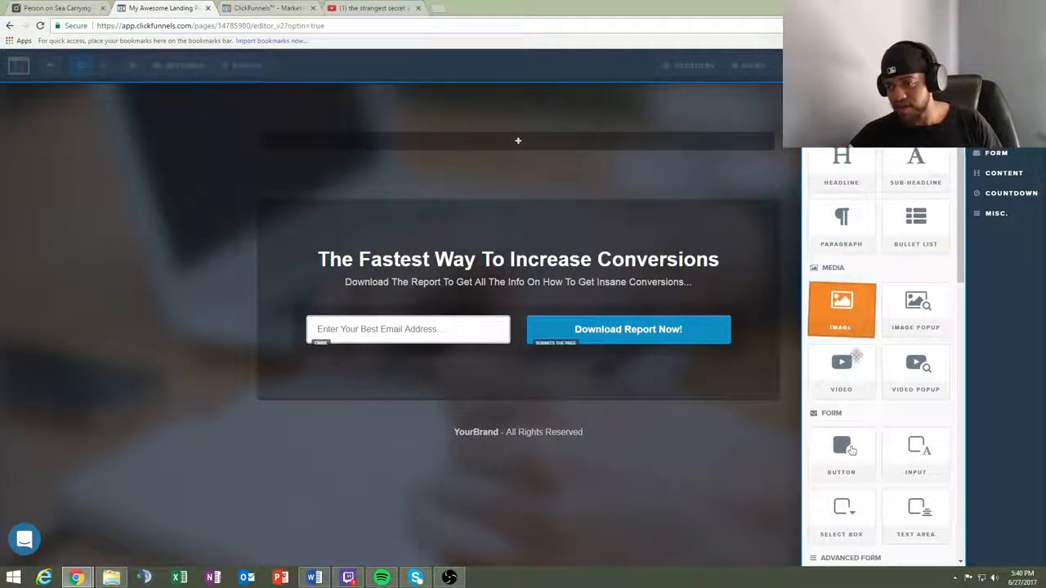
pyautogui.click(626, 448)
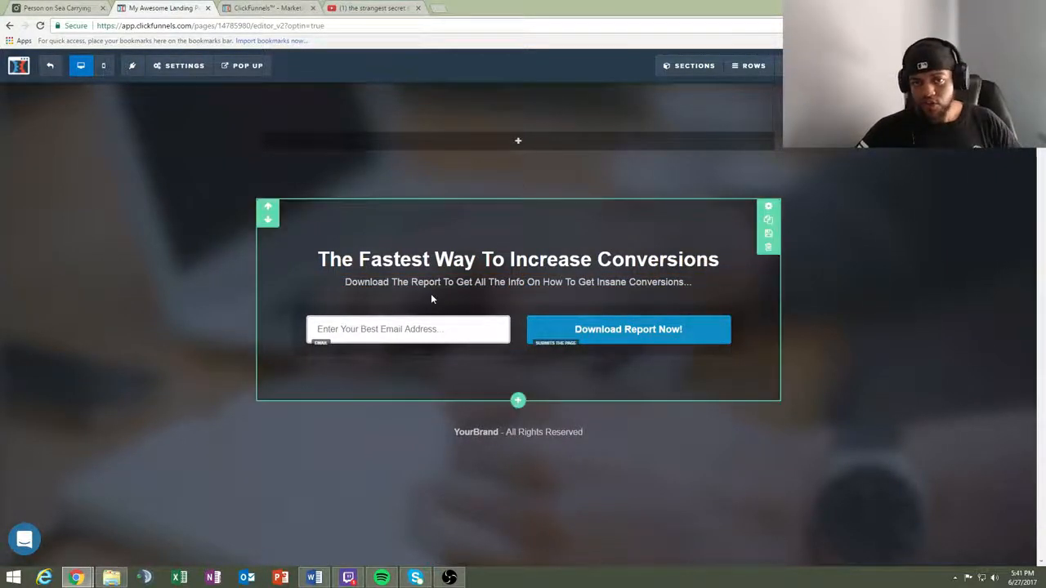
# - Open the landing page's background settings
pyautogui.moveTo(180, 66)
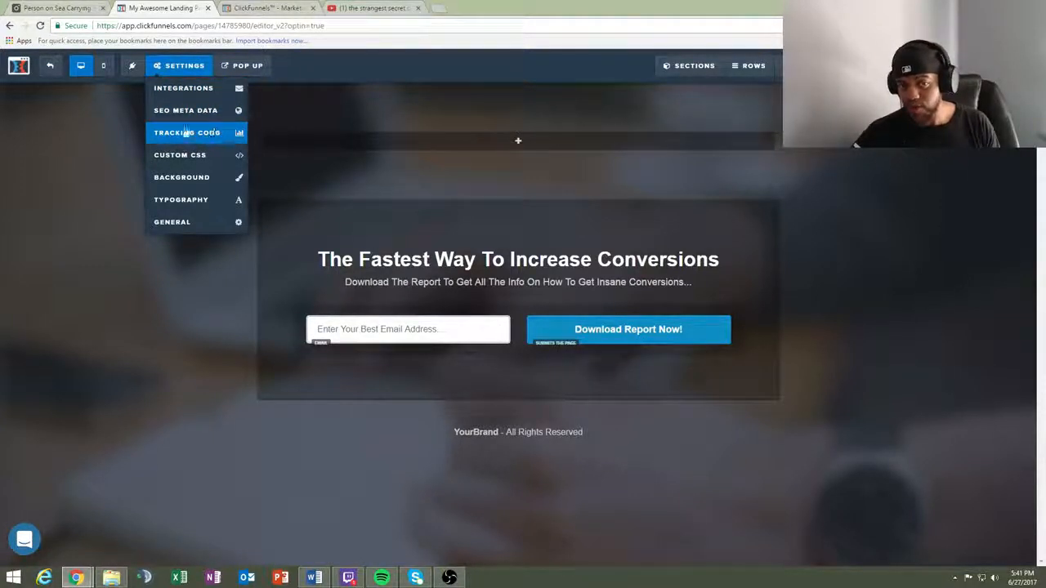
pyautogui.click(218, 182)
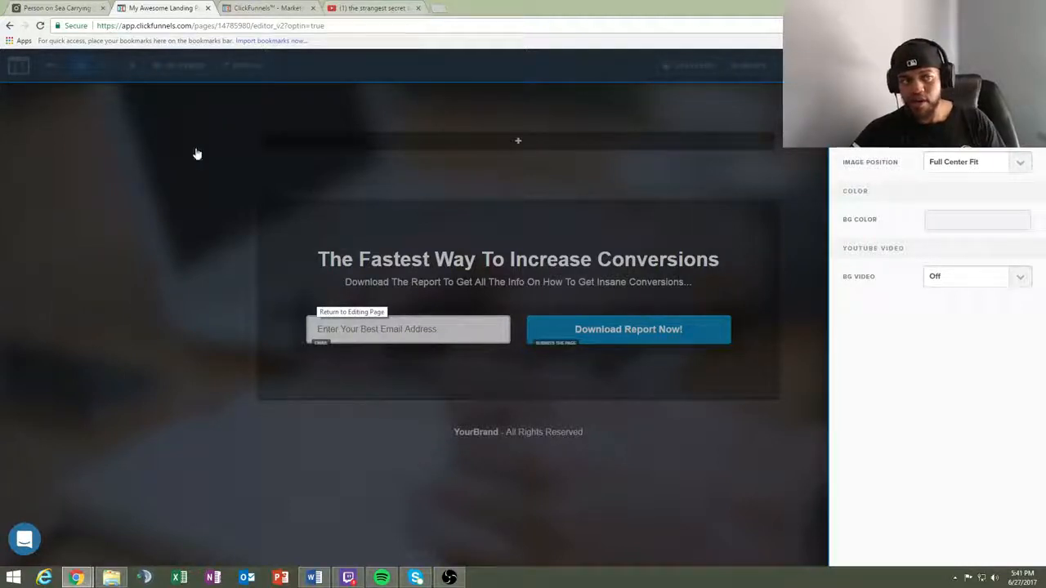
# - Switch to Pexels, search for "travel" photos and open the picture of a woman in a bikini jumping at the beach
pyautogui.click(54, 8)
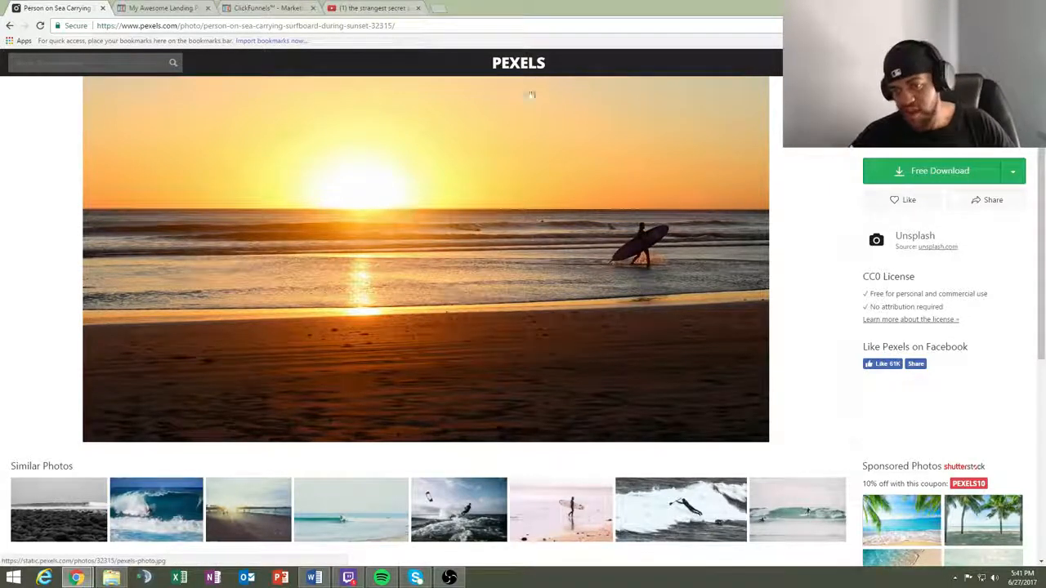
pyautogui.scroll(-2, 572, 270)
pyautogui.scroll(2, 583, 215)
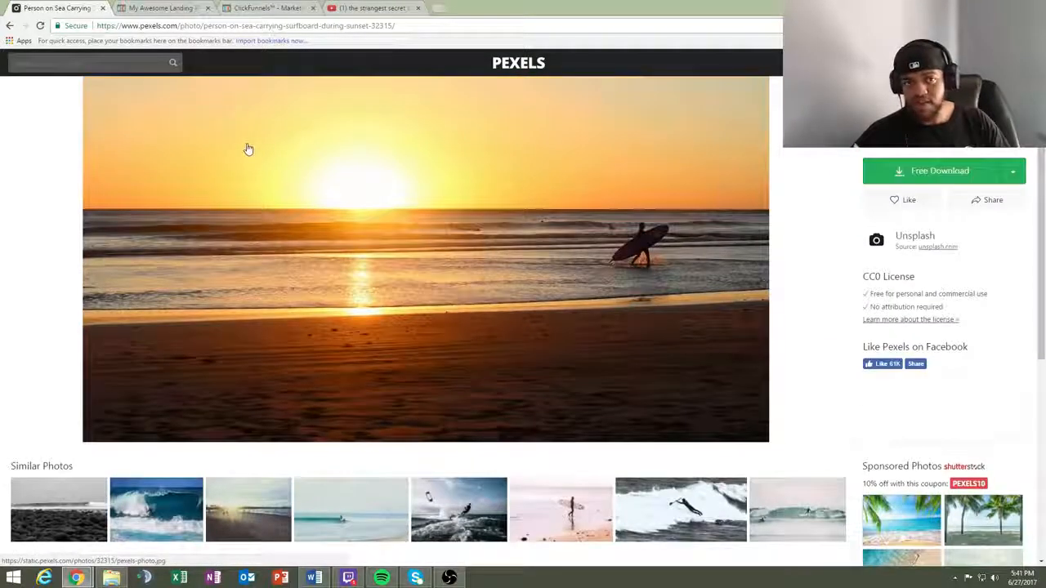
pyautogui.click(56, 58)
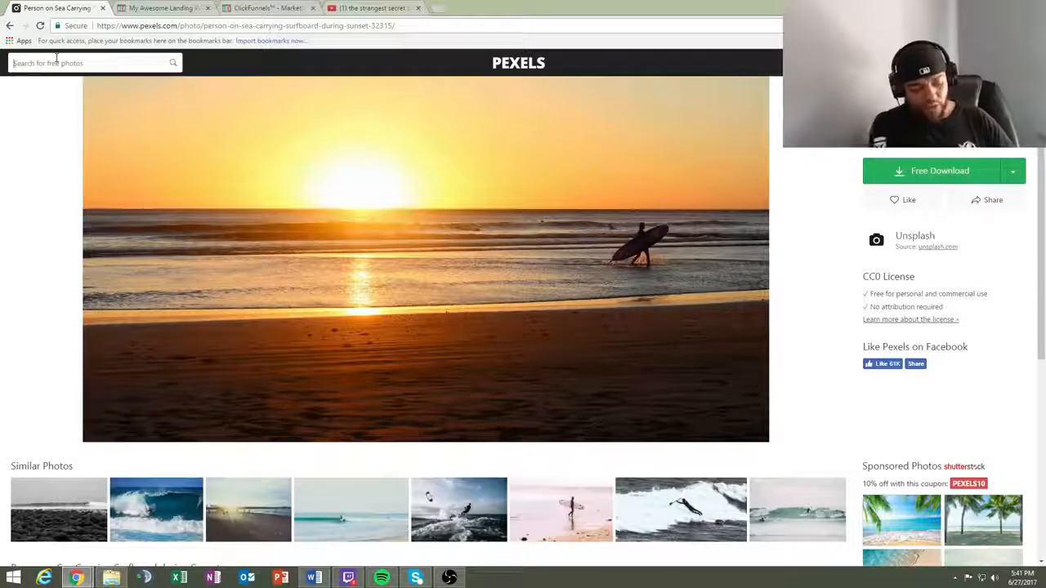
pyautogui.write('travel')
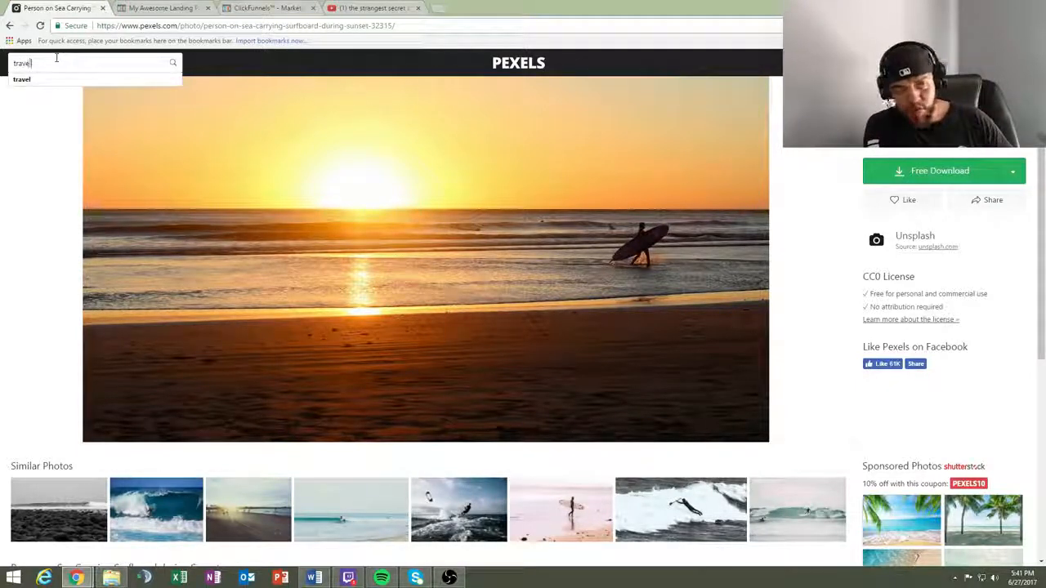
pyautogui.press('Return')
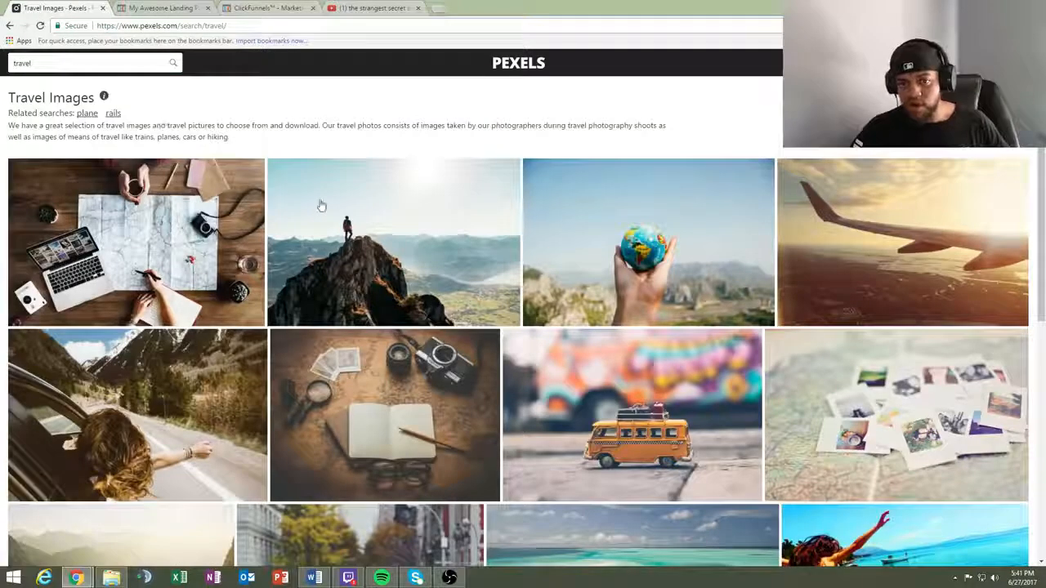
pyautogui.scroll(-3, 456, 204)
pyautogui.scroll(-2, 456, 204)
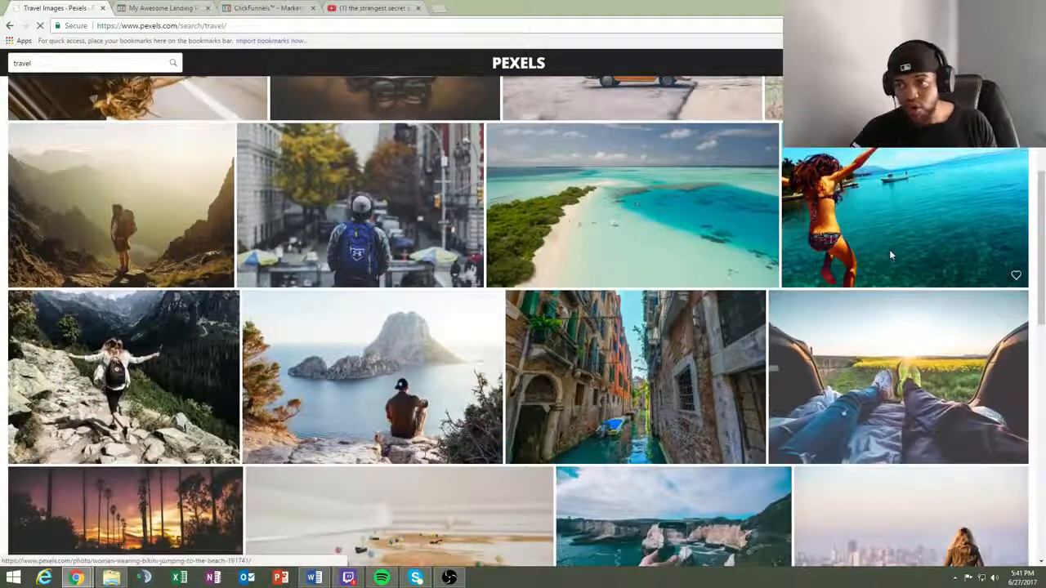
pyautogui.click(882, 237)
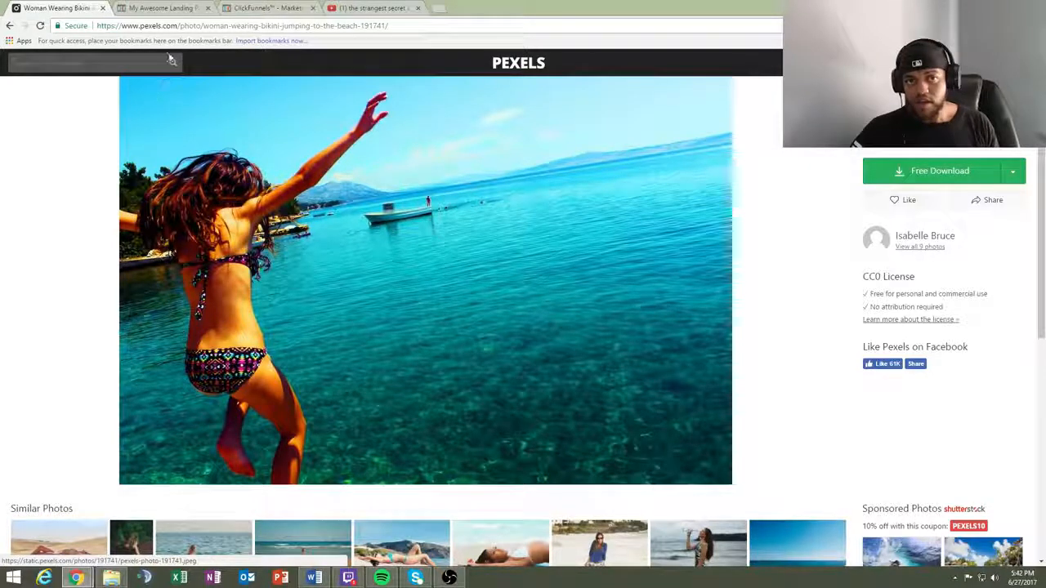
# - Return to the ClickFunnels landing page and set the uploaded surfer sunset photo as the page background
pyautogui.click(161, 8)
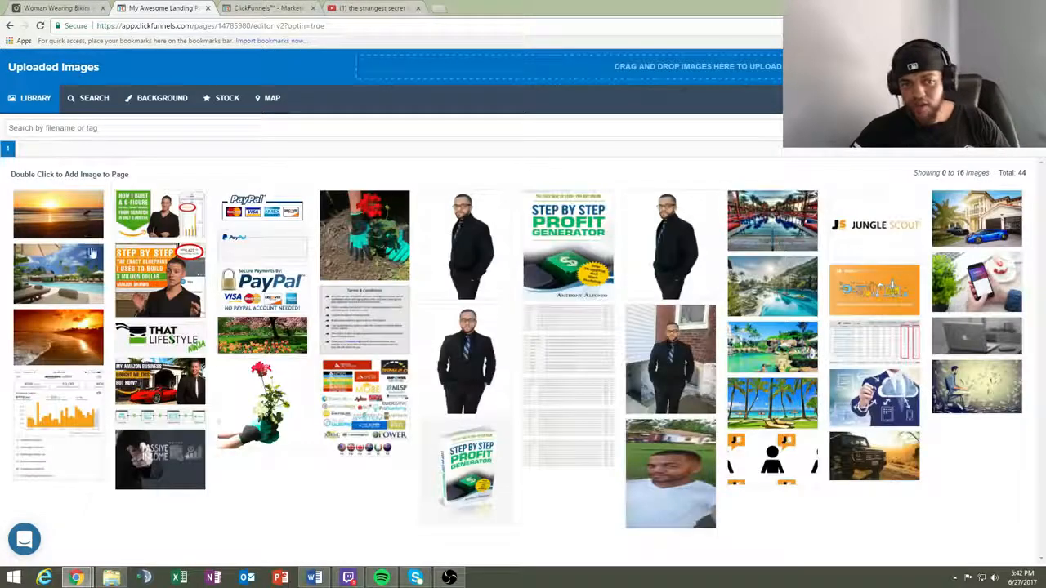
pyautogui.doubleClick(47, 219)
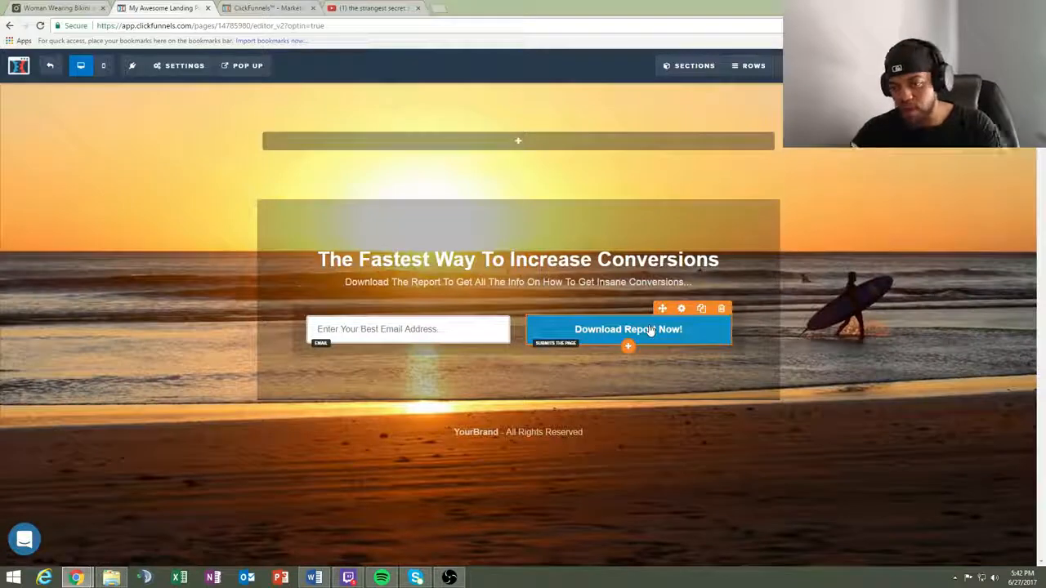
# - Change the background color of the "Download Report Now!" button to #1d89ba
pyautogui.click(672, 335)
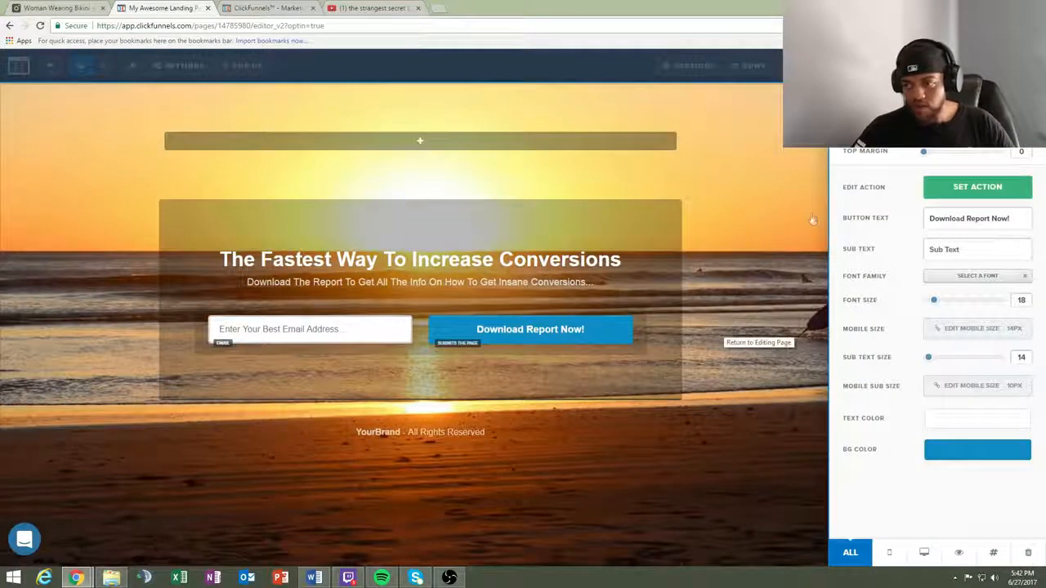
pyautogui.click(978, 465)
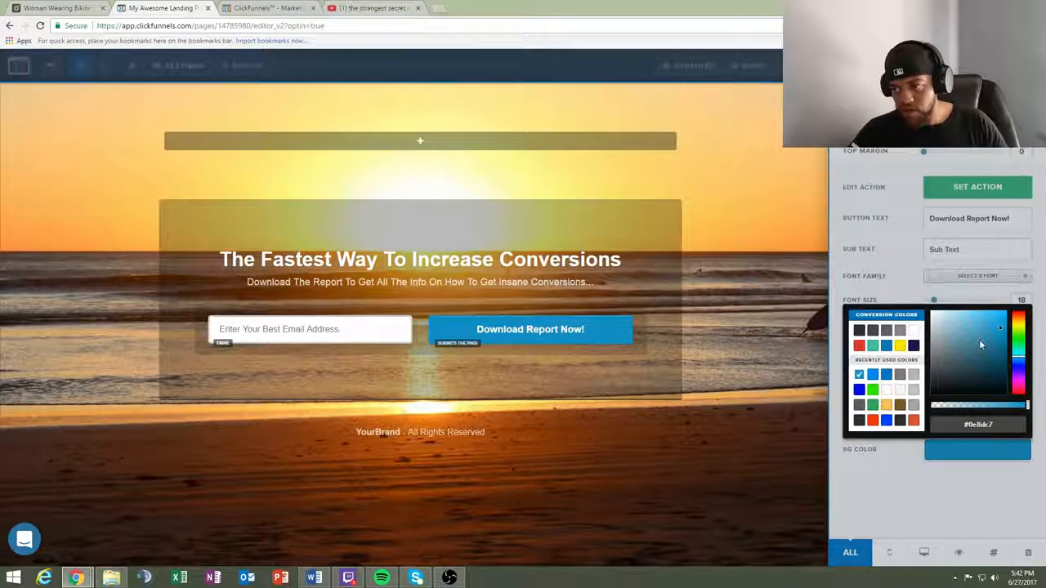
pyautogui.click(985, 357)
pyautogui.moveTo(983, 360); pyautogui.dragTo(996, 342)
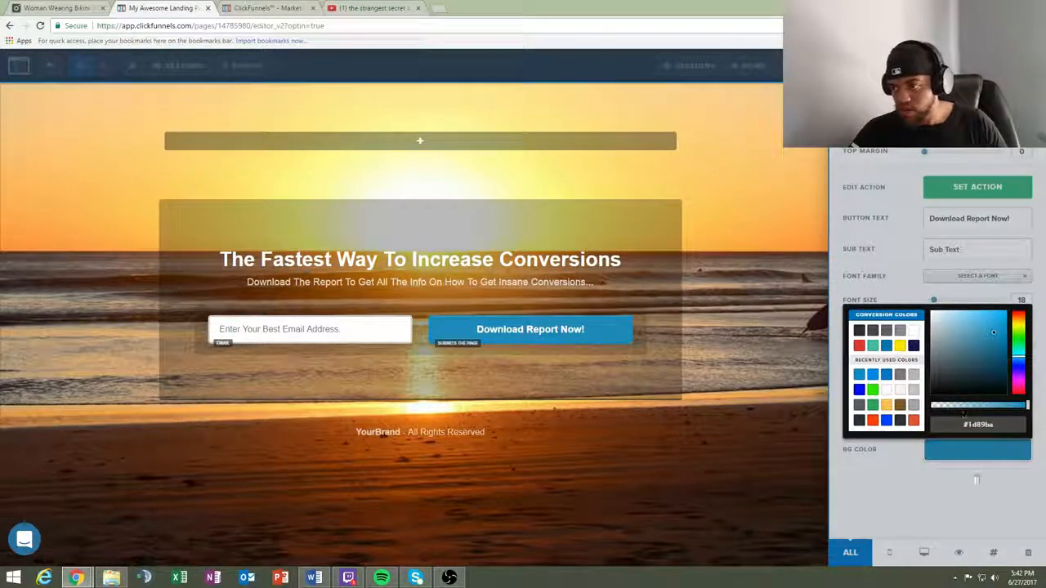
pyautogui.click(977, 480)
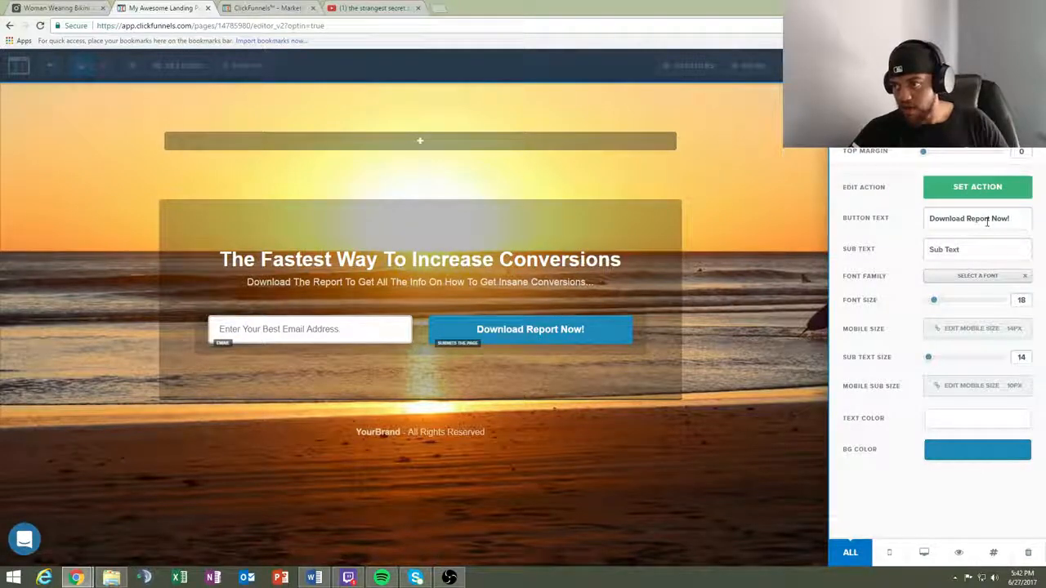
# - Replace the "Download Report Now!" button's text with "Yes! Let Me In"
pyautogui.moveTo(1012, 219); pyautogui.dragTo(889, 217)
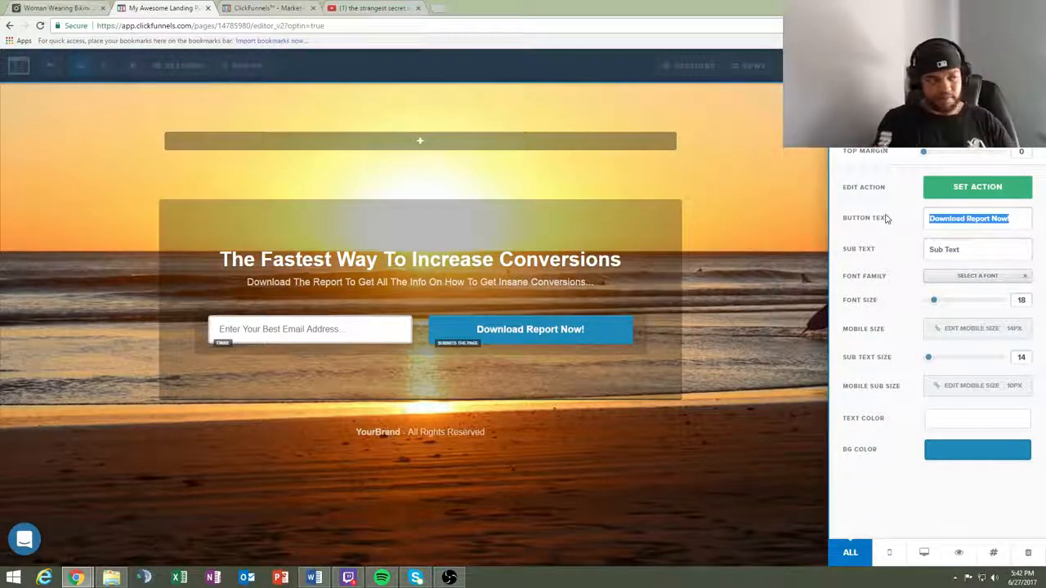
pyautogui.press('BackSpace')
pyautogui.write('Ye')
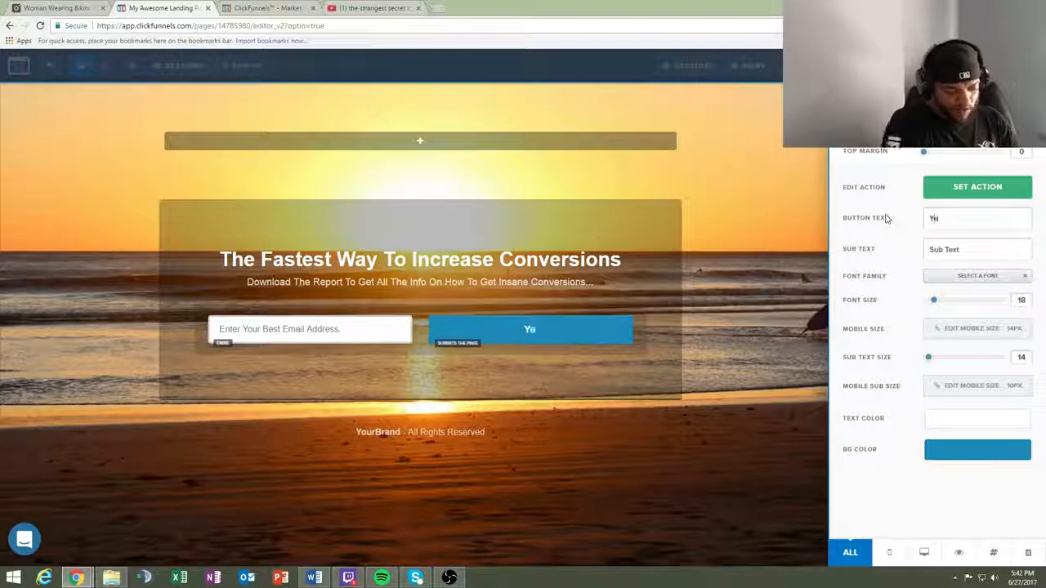
pyautogui.write('s')
pyautogui.press('BackSpace')
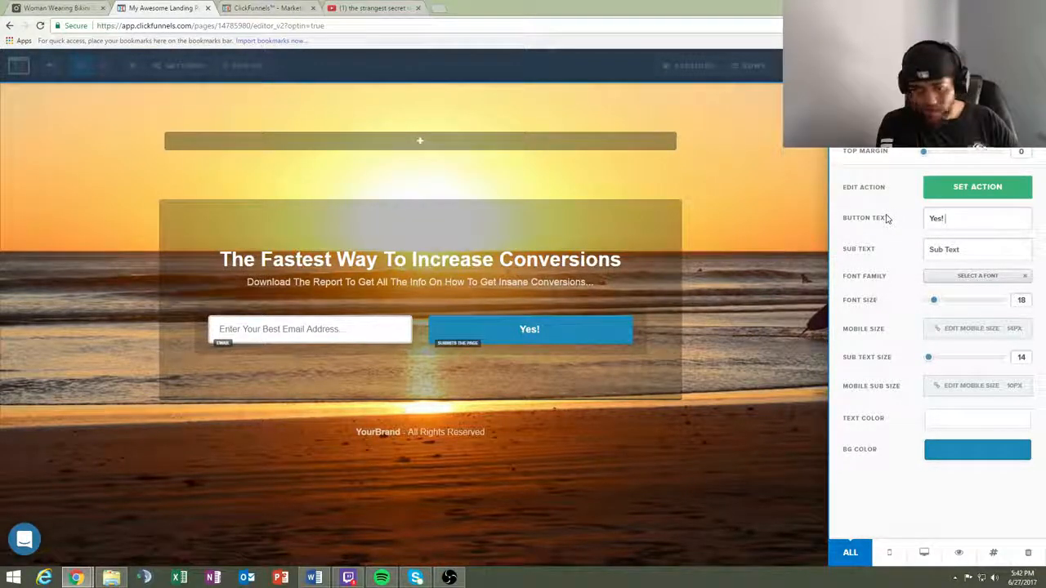
pyautogui.write('! Let m')
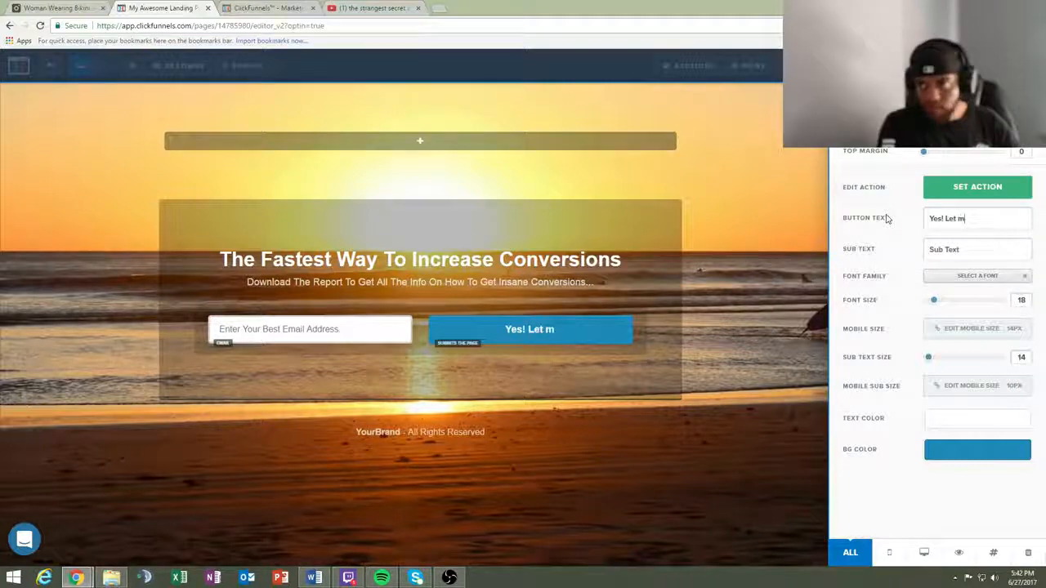
pyautogui.write('e ')
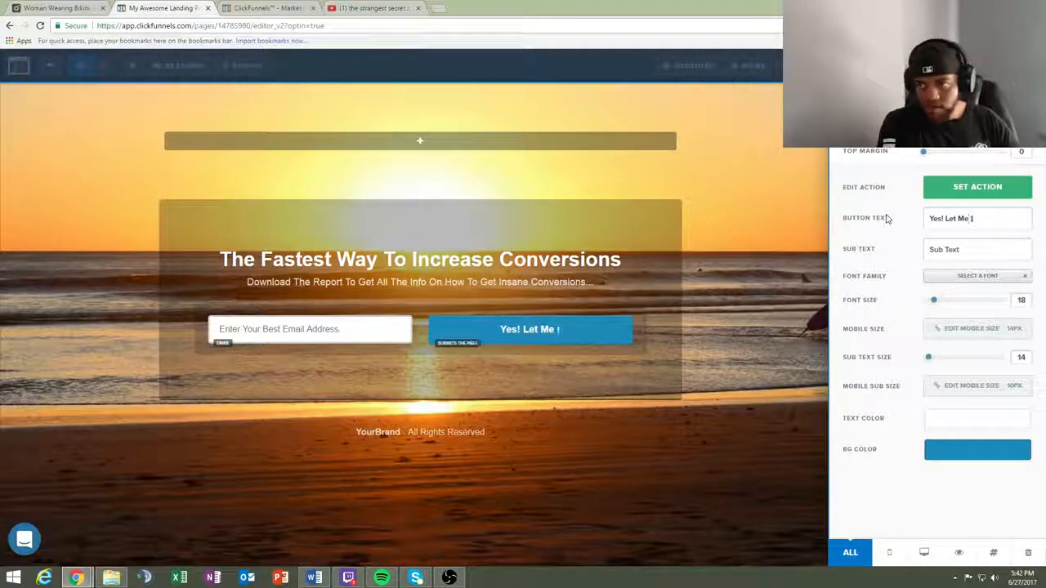
pyautogui.write('In')
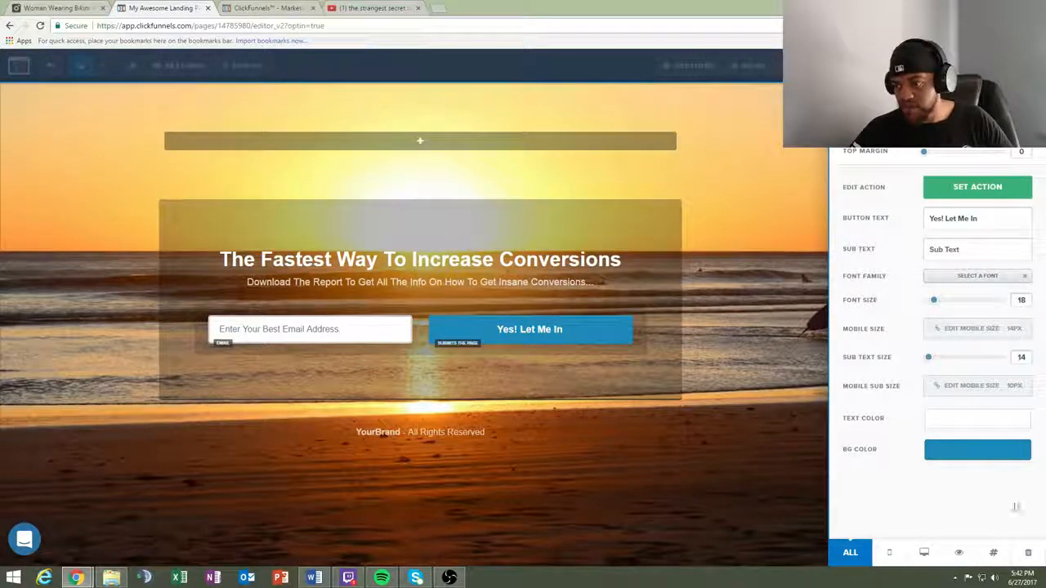
# - Apply the Blue 3D Button theme to the "Yes! Let Me In" button
pyautogui.click(963, 450)
pyautogui.click(974, 122)
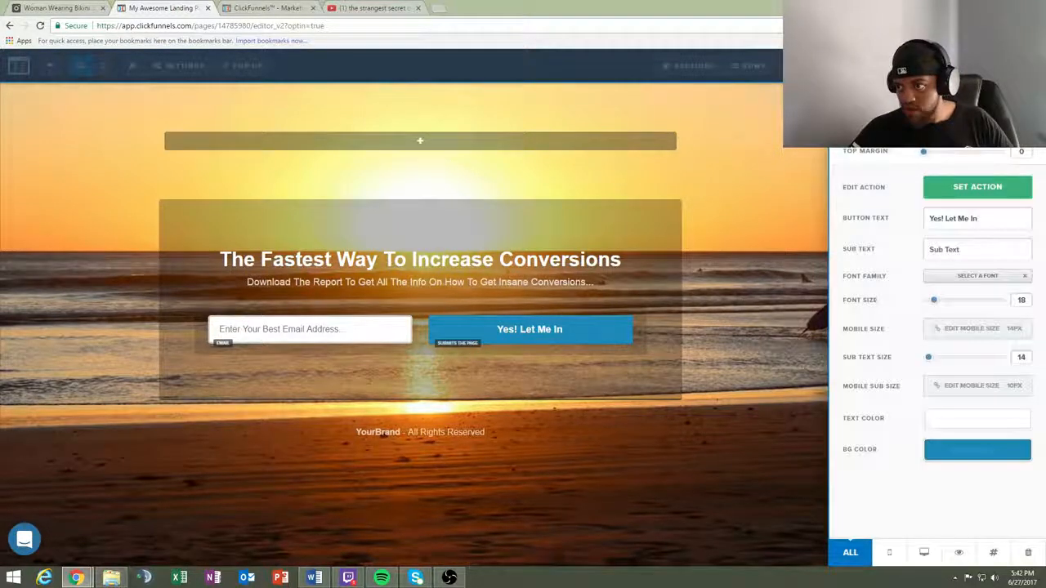
pyautogui.click(975, 123)
pyautogui.scroll(-3, 942, 312)
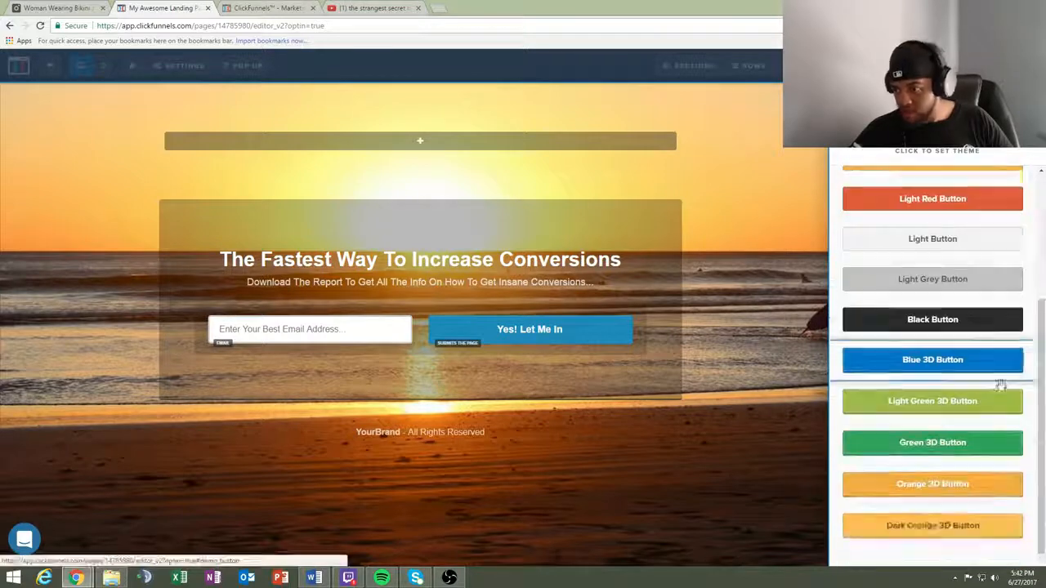
pyautogui.click(953, 364)
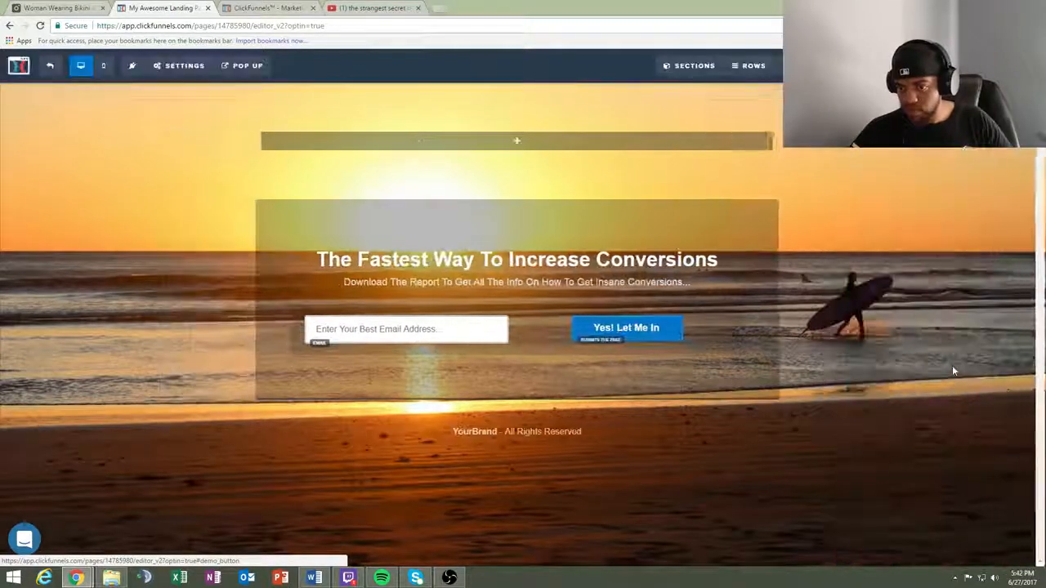
# - Set the "Yes! Let Me In" button's alignment to Center and its width to Fill Width
pyautogui.click(626, 335)
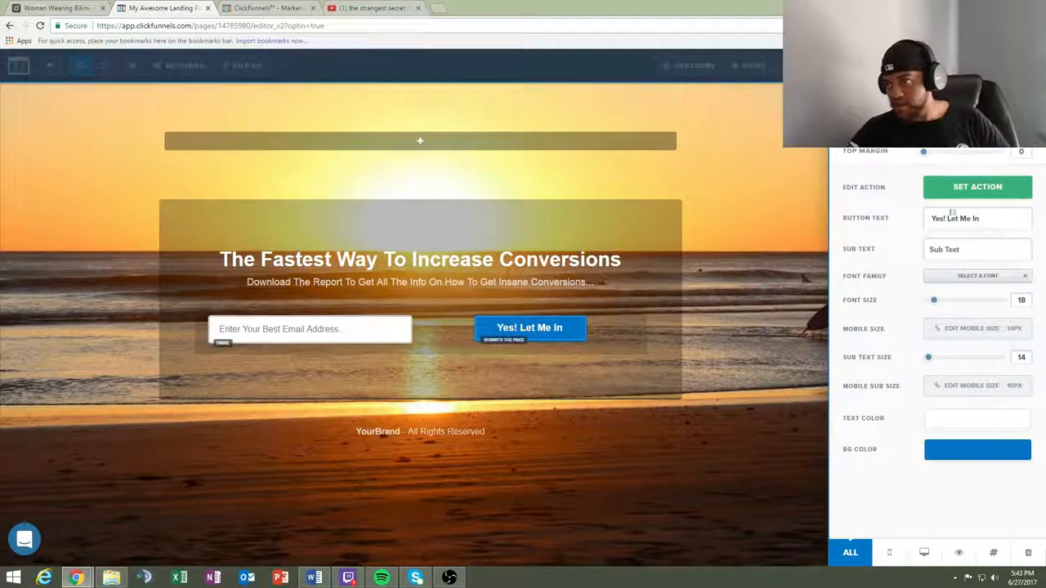
pyautogui.click(962, 116)
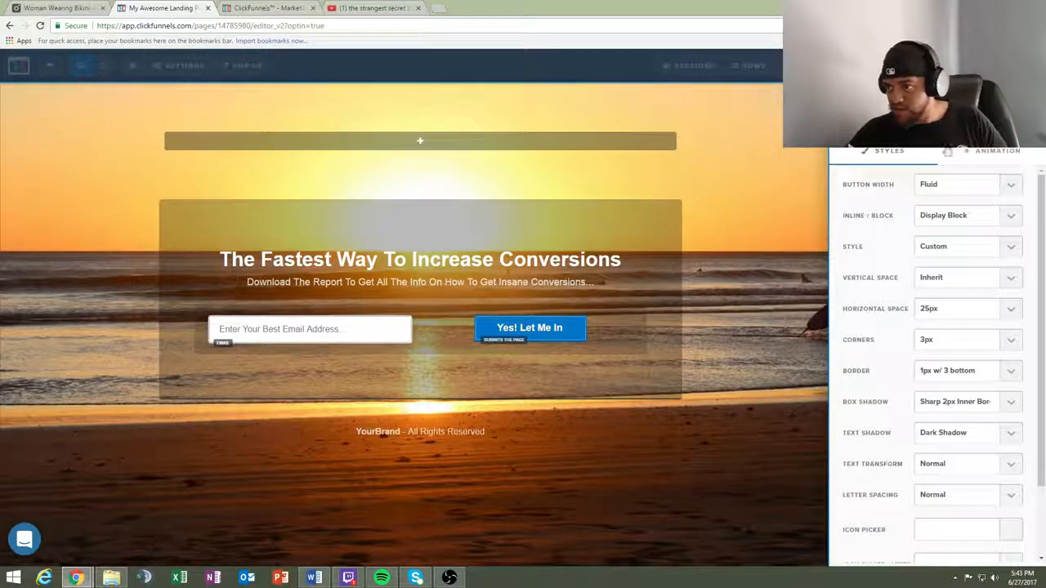
pyautogui.scroll(-1, 985, 227)
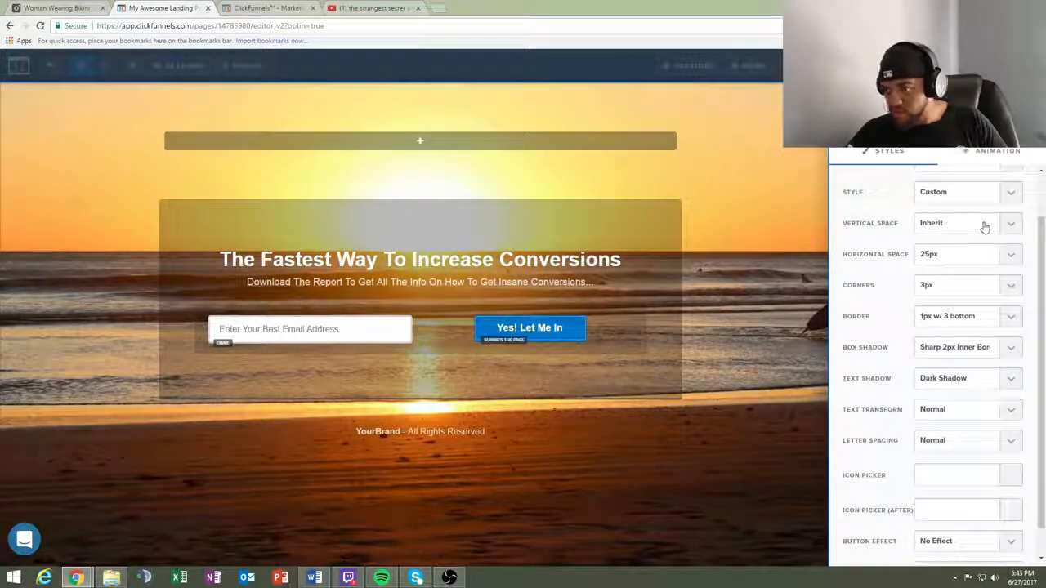
pyautogui.scroll(-1, 986, 228)
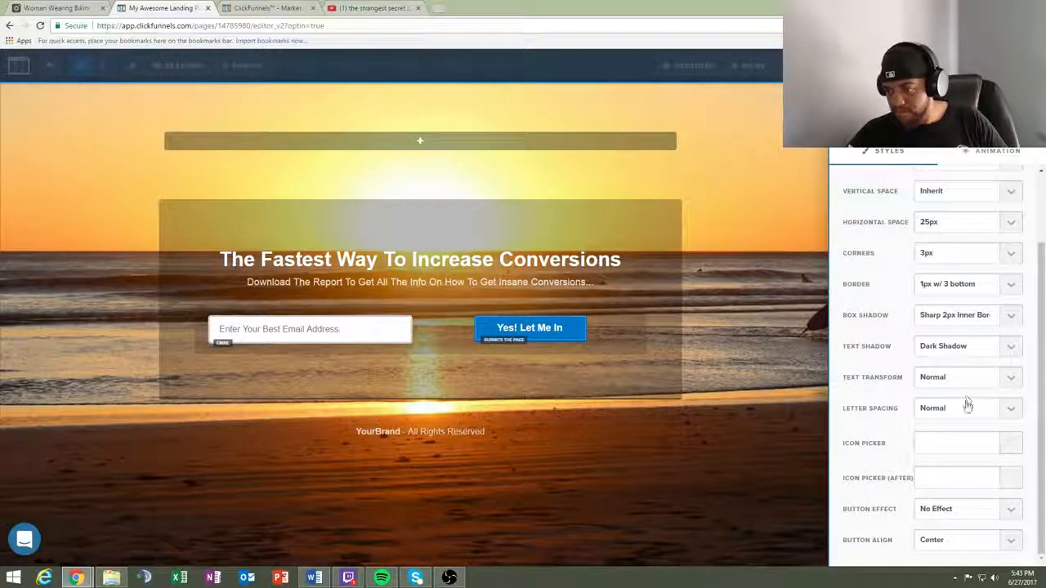
pyautogui.click(969, 541)
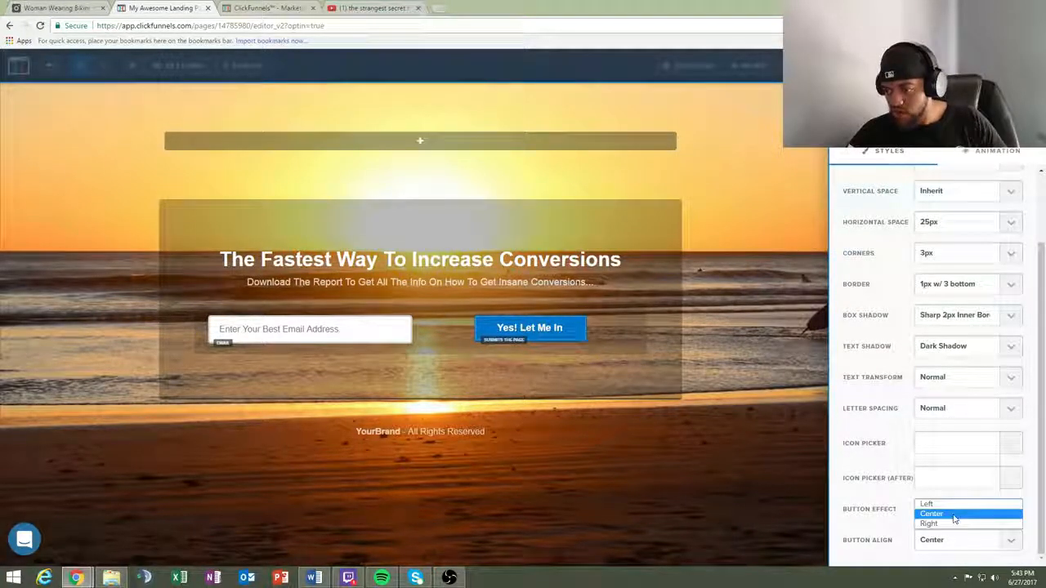
pyautogui.click(950, 513)
pyautogui.scroll(1, 982, 468)
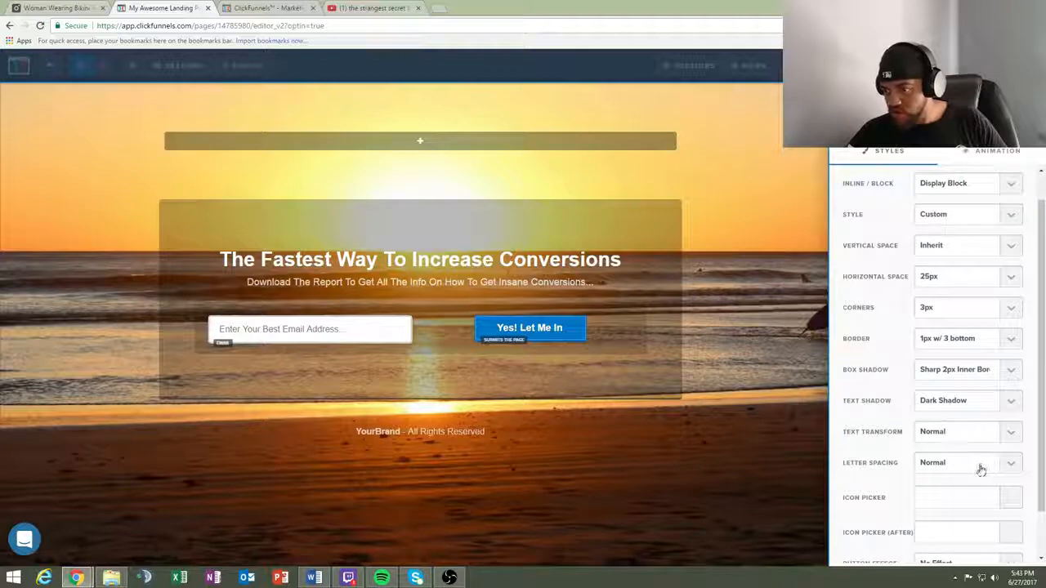
pyautogui.scroll(2, 956, 421)
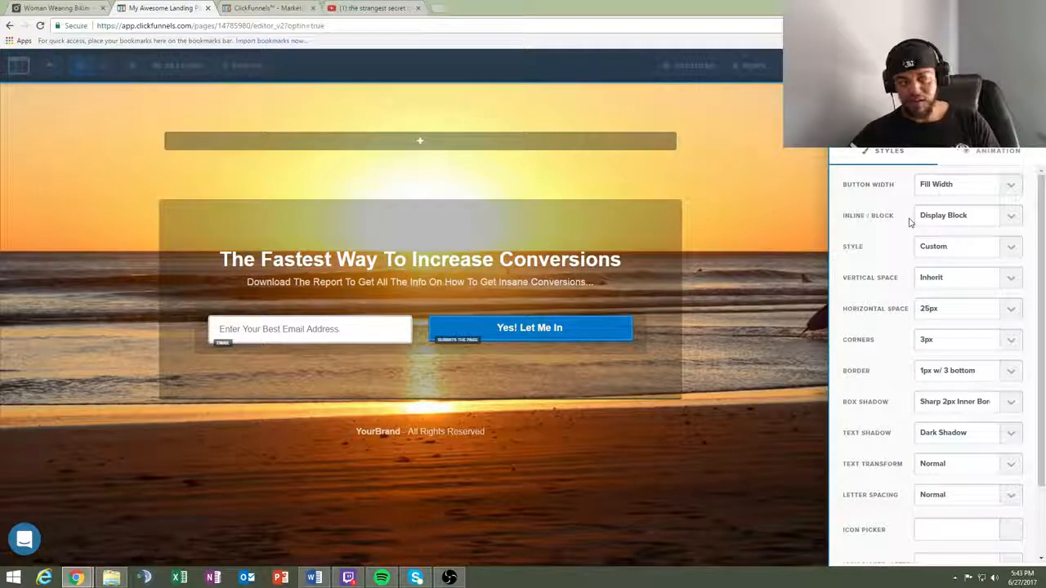
pyautogui.click(479, 369)
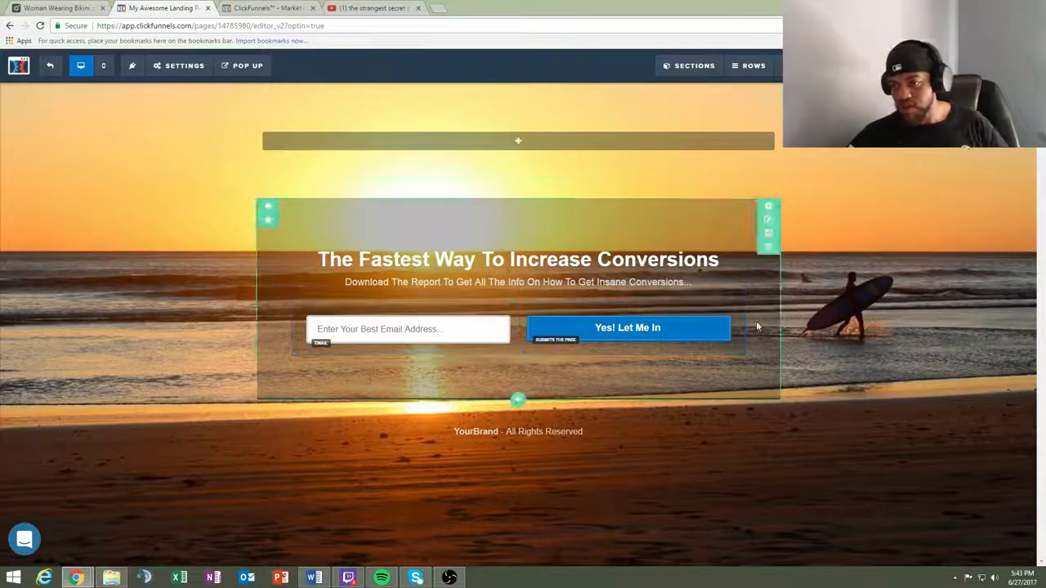
# - Darken the optin section's background color to rgba(0, 0, 0, 0.79)
pyautogui.click(619, 260)
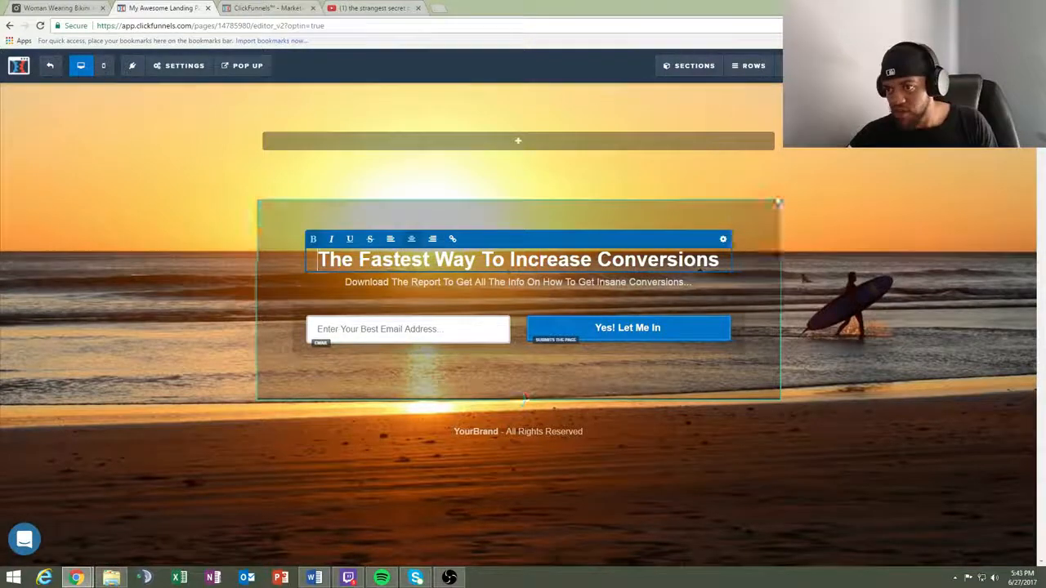
pyautogui.click(768, 209)
pyautogui.click(768, 209)
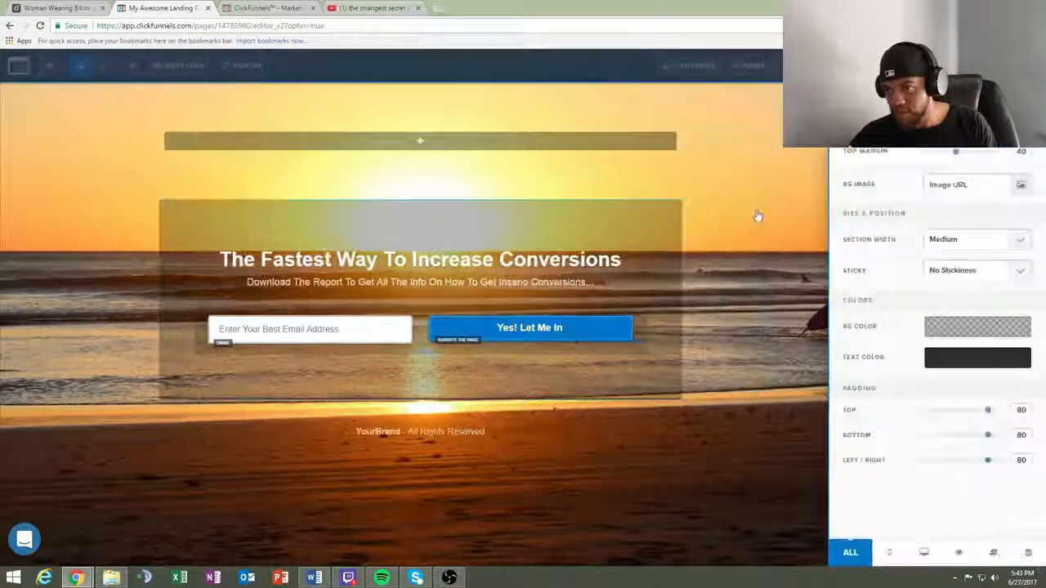
pyautogui.click(933, 334)
pyautogui.moveTo(960, 440); pyautogui.dragTo(1009, 443)
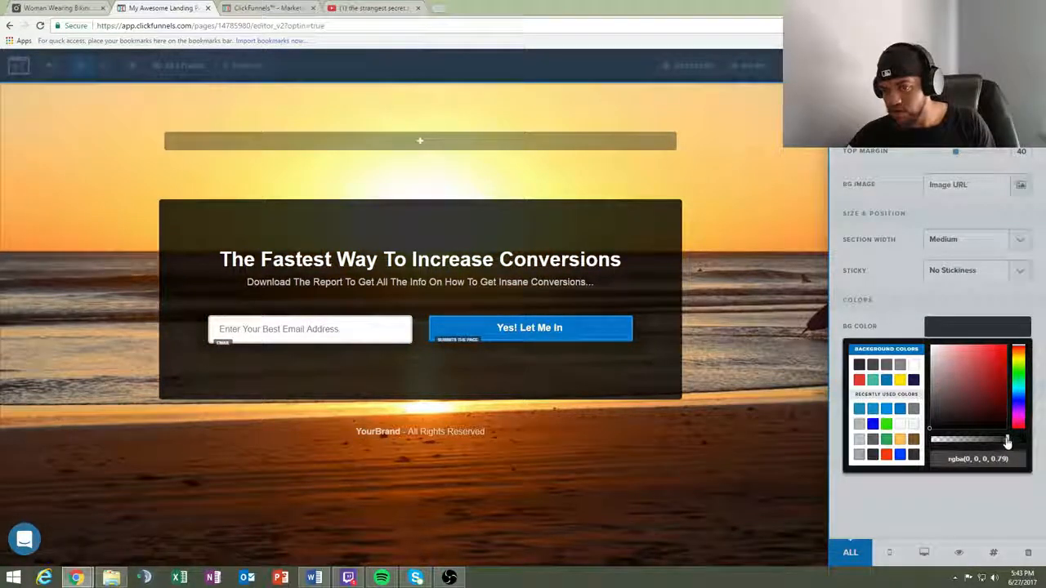
pyautogui.click(731, 280)
# - Delete the "Download The Report To Get All The Info" subheadline from the optin section
pyautogui.click(514, 282)
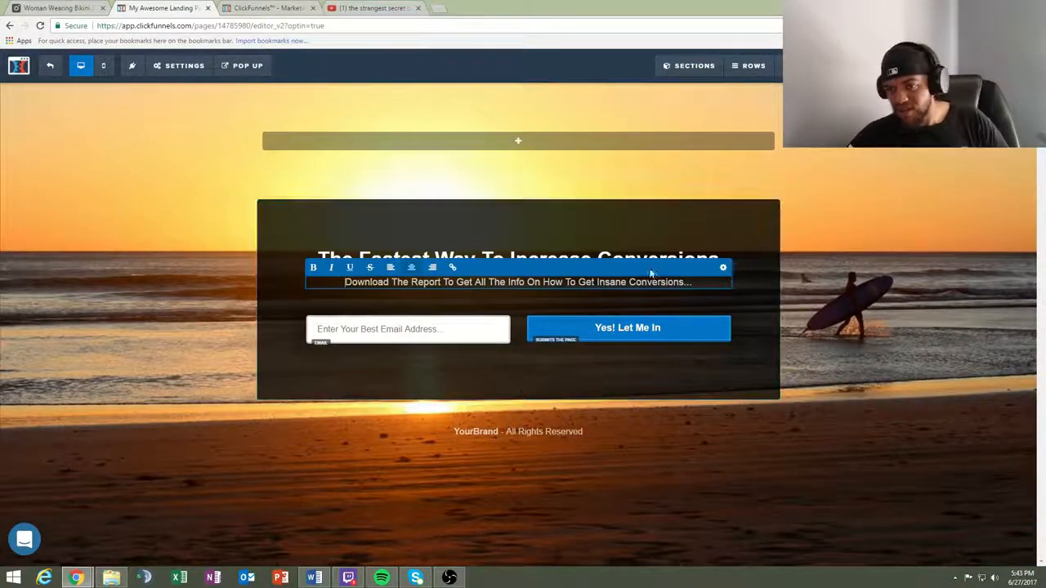
pyautogui.click(696, 283)
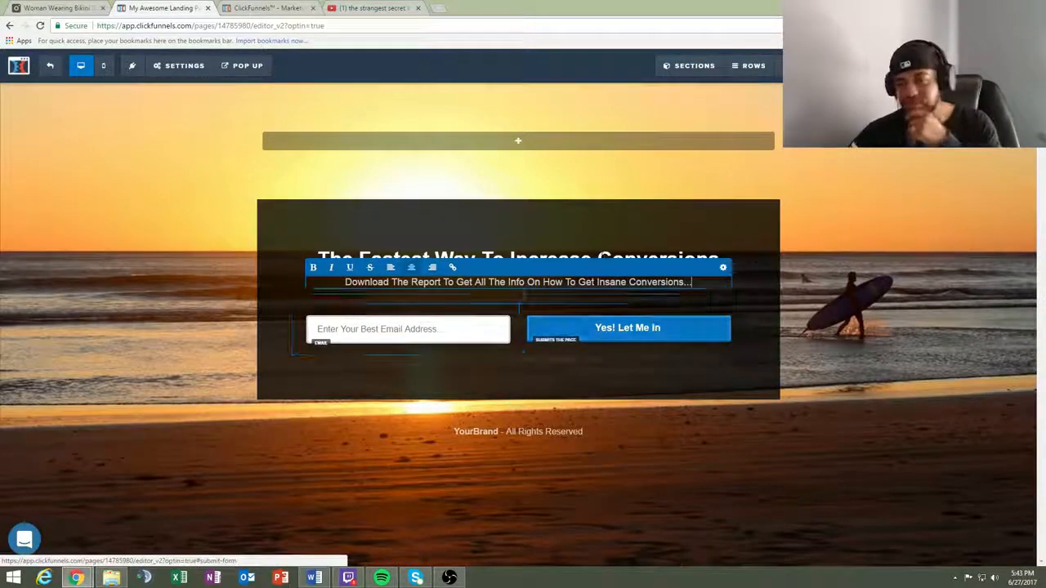
pyautogui.click(723, 268)
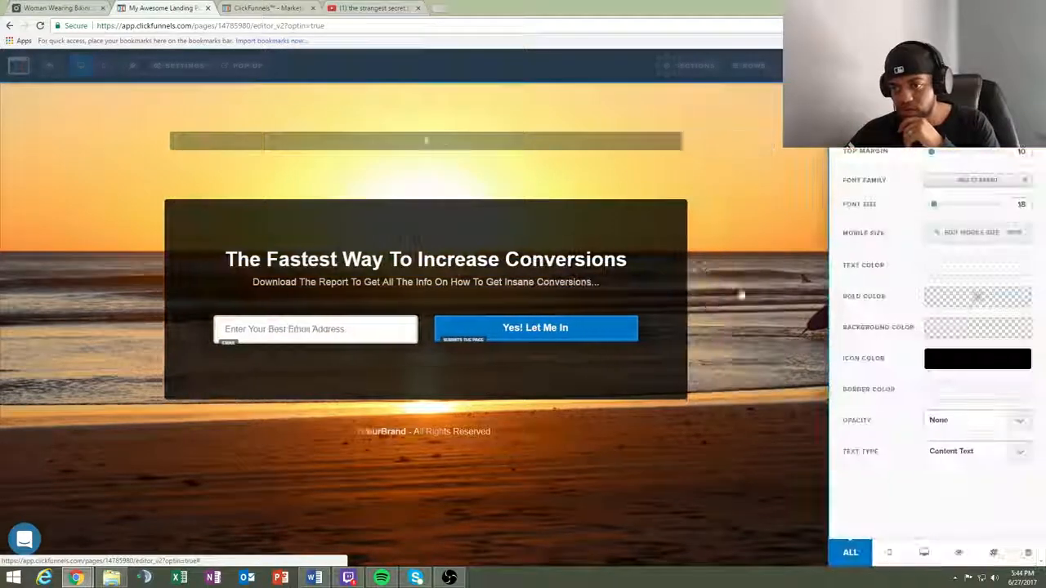
pyautogui.click(648, 298)
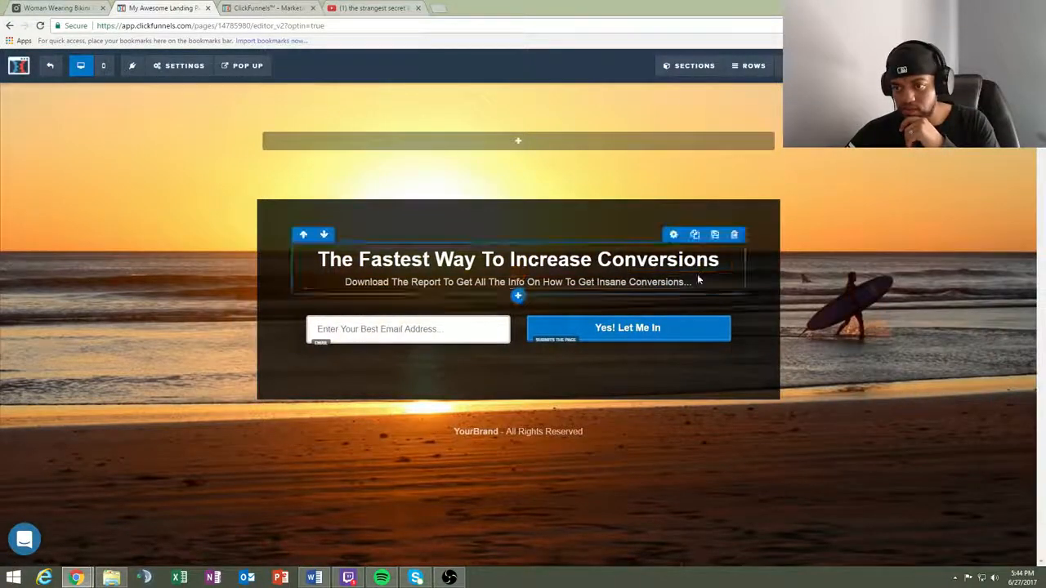
pyautogui.click(718, 271)
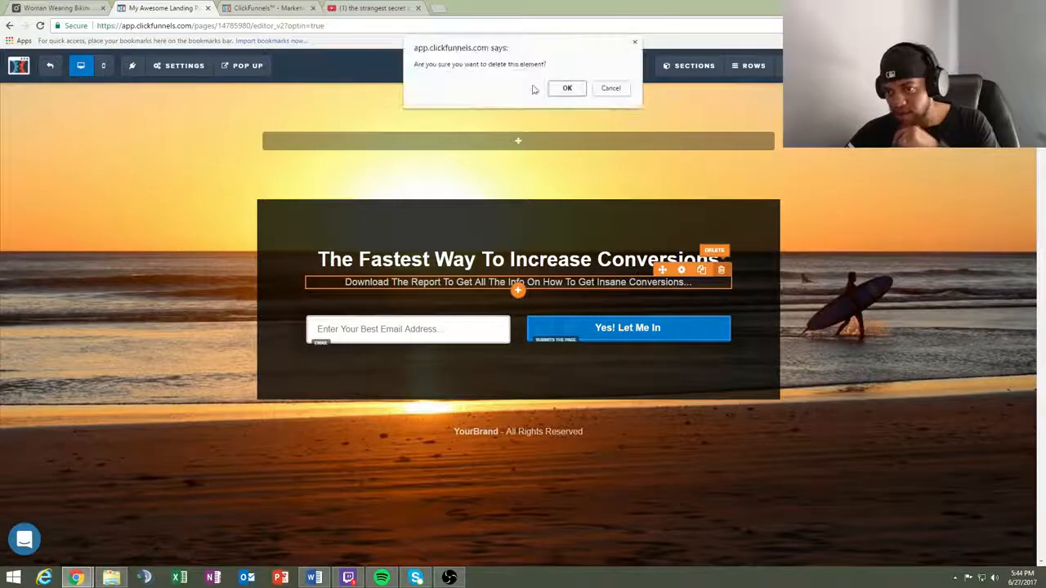
pyautogui.click(576, 89)
# - Replace the headline with "The Easiest And Fastest Way To Start Making 2,500 Per Month Online.." in quotation marks
pyautogui.click(715, 260)
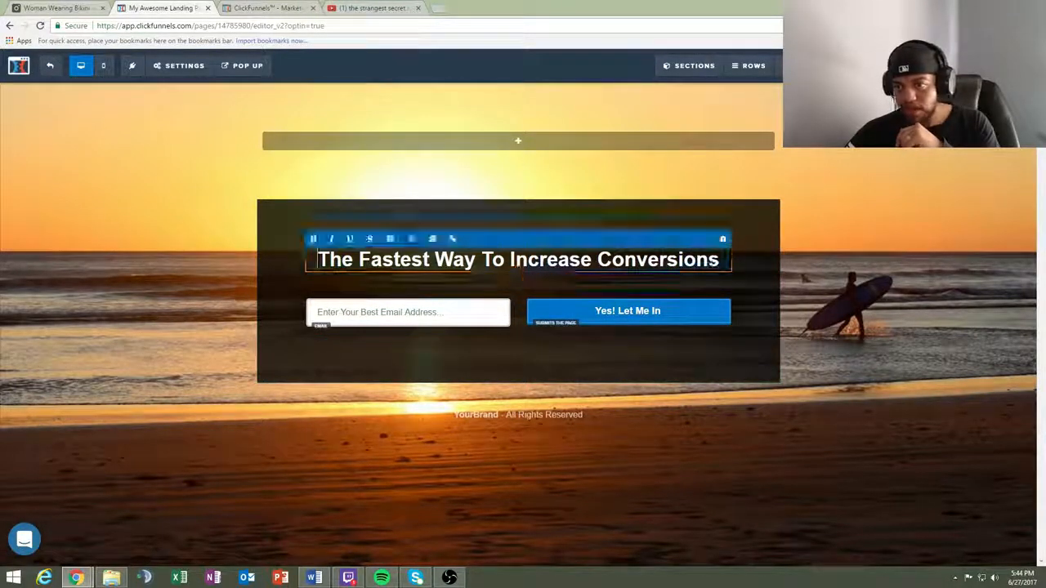
pyautogui.moveTo(719, 260); pyautogui.dragTo(317, 260)
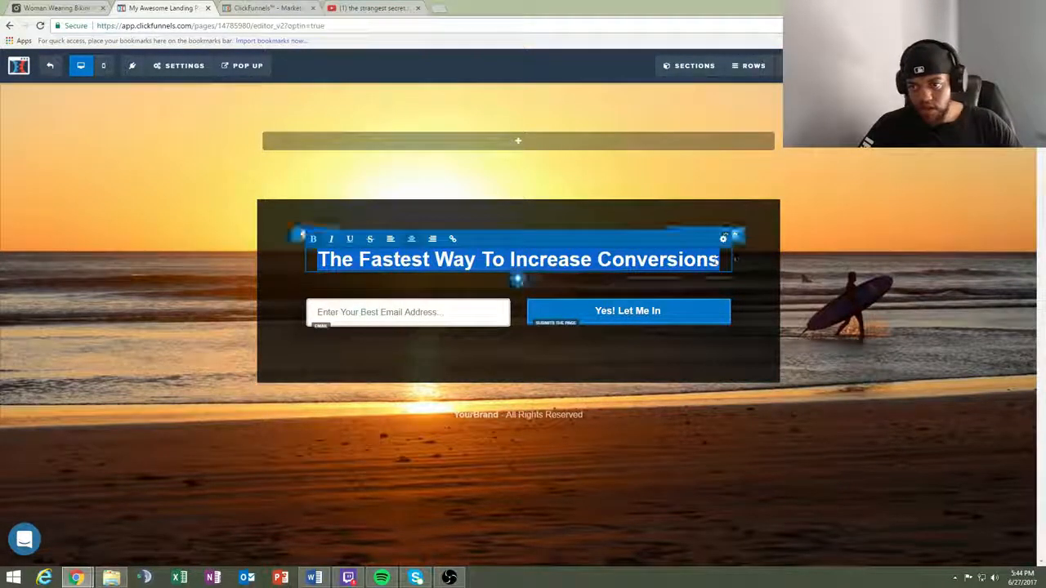
pyautogui.press('BackSpace')
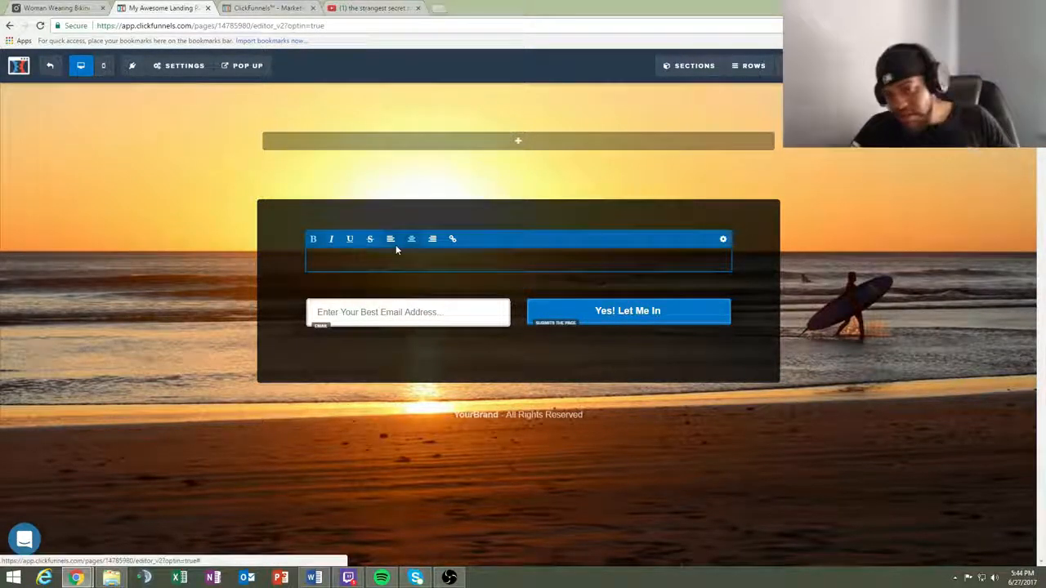
pyautogui.write('The')
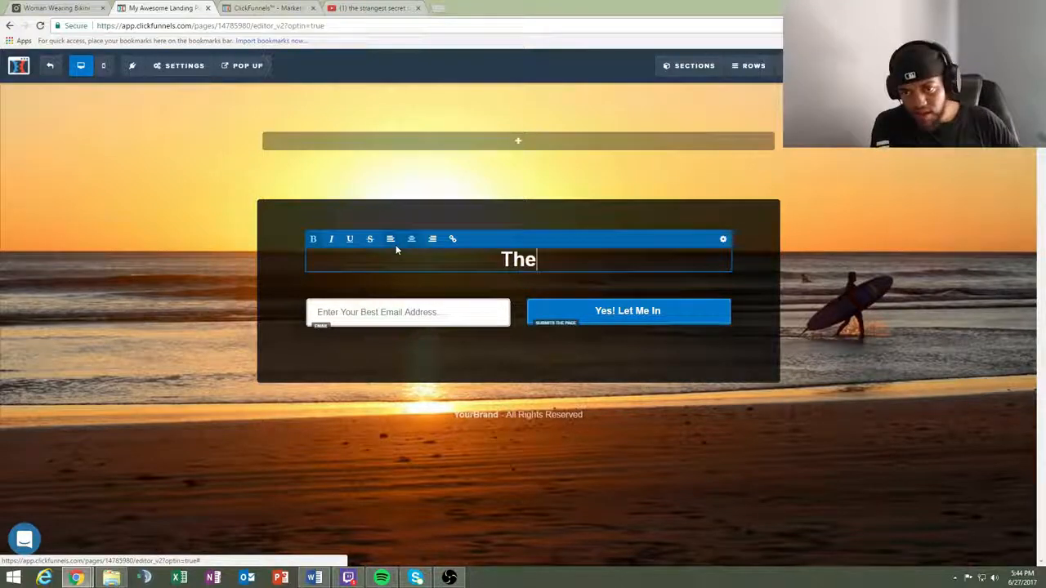
pyautogui.write(' easiest')
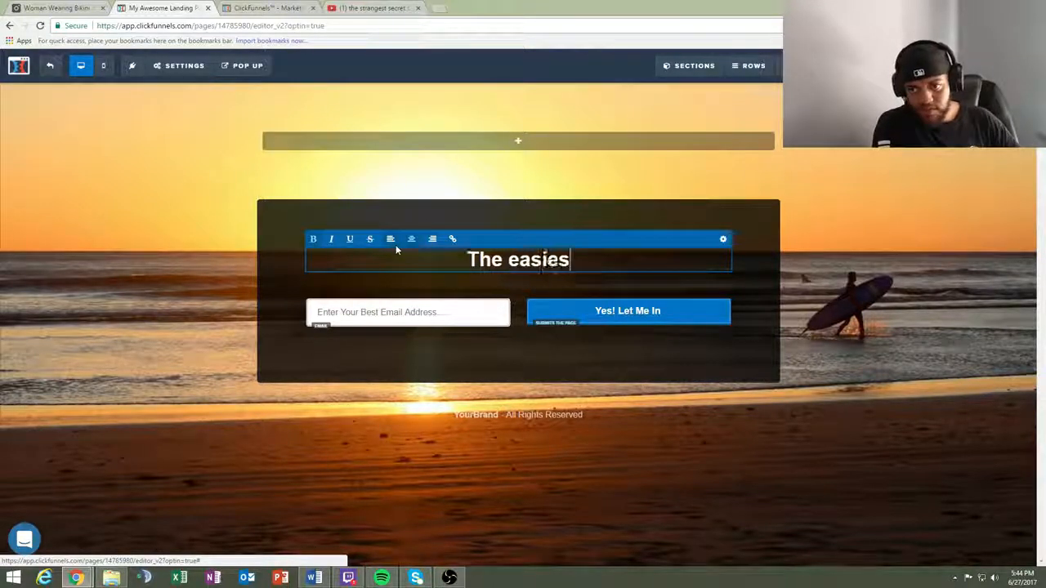
pyautogui.press('BackSpace')
pyautogui.press('BackSpace')
pyautogui.press('BackSpace')
pyautogui.press('BackSpace')
pyautogui.press('BackSpace')
pyautogui.press('BackSpace')
pyautogui.press('BackSpace')
pyautogui.press('BackSpace')
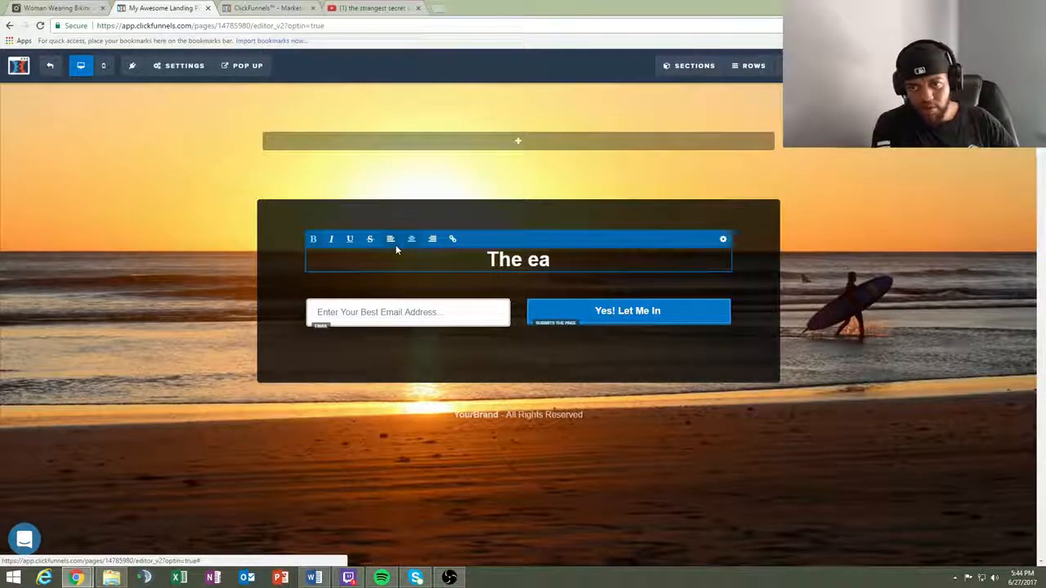
pyautogui.write('E')
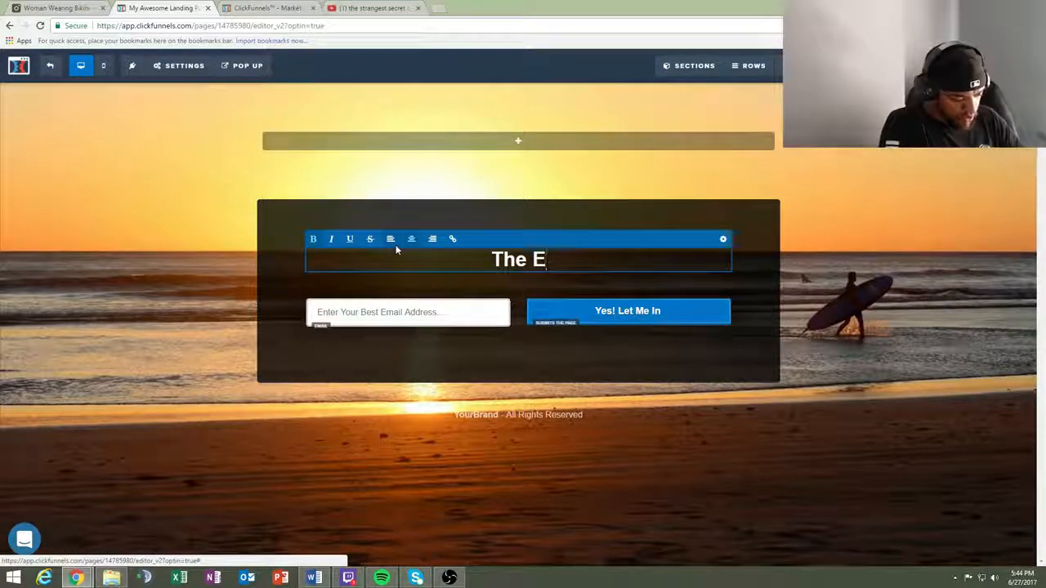
pyautogui.hotkey('ctrl', 'a')
pyautogui.write('"The Easiest And Fastest Way To Start Making 2,500 Per Month Online.."')
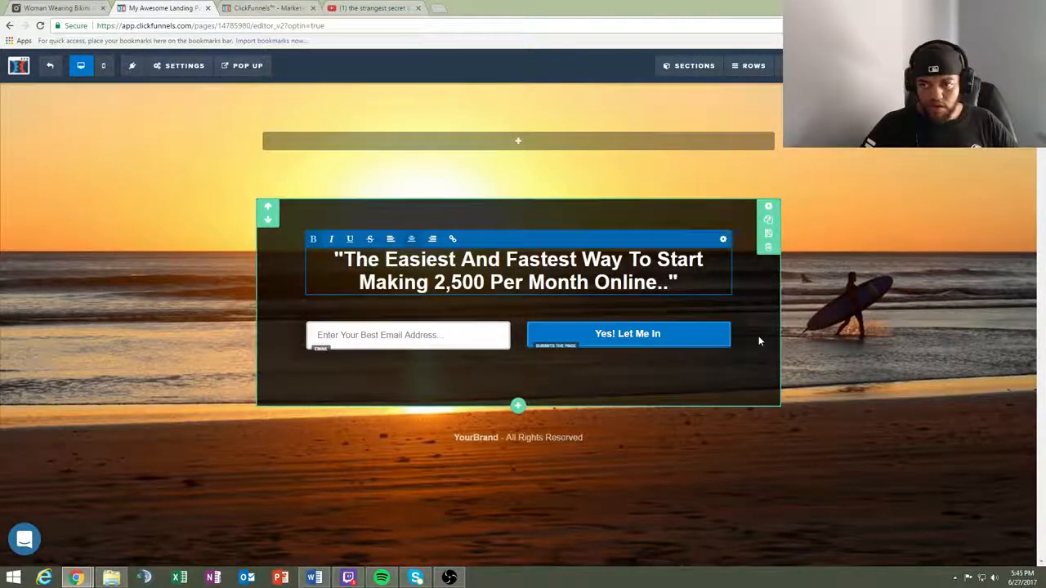
# - Lighten the "Yes! Let Me In" button's background color to the blue #077cd1
pyautogui.click(618, 337)
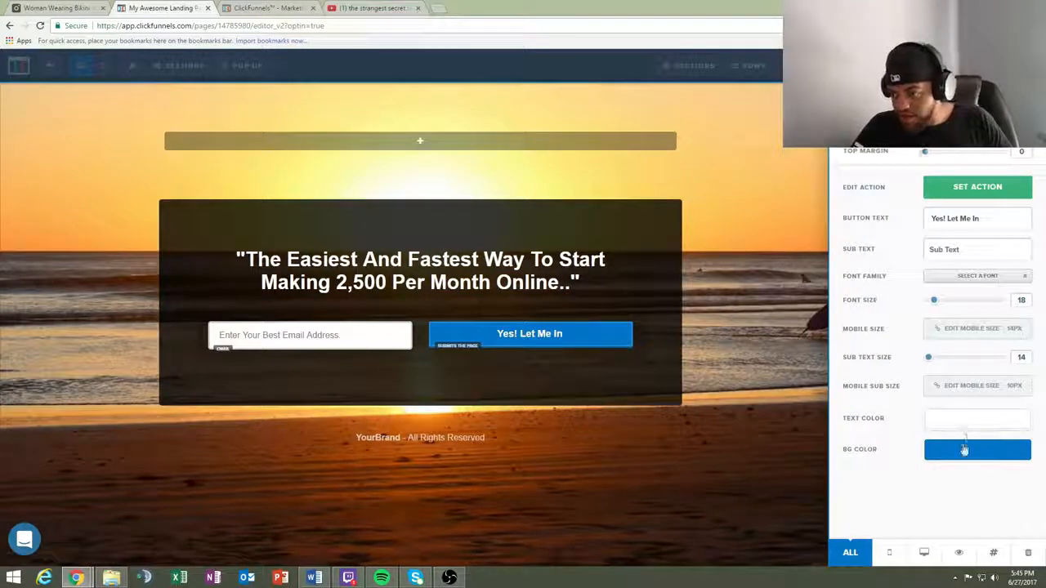
pyautogui.click(958, 455)
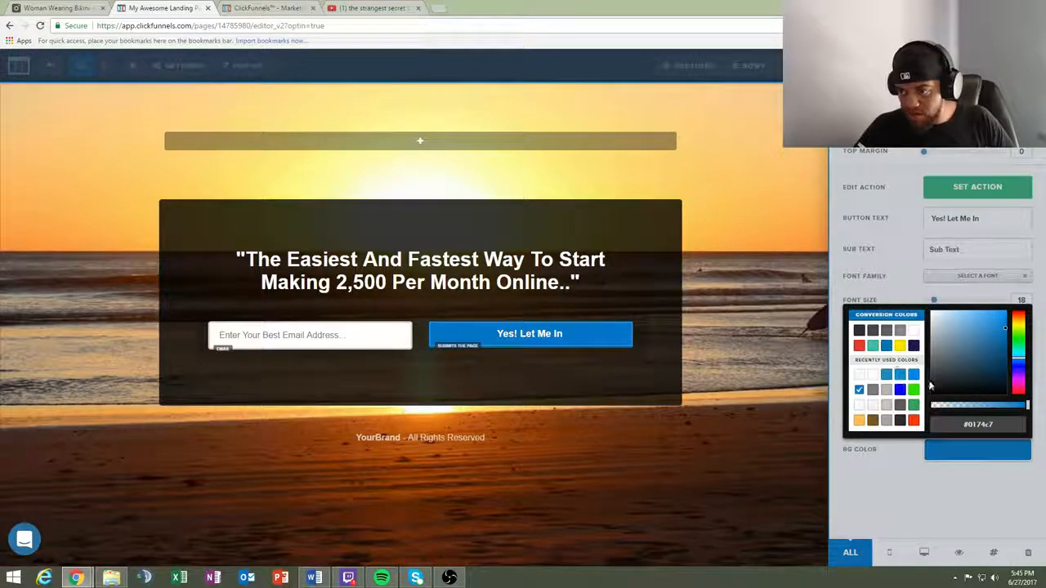
pyautogui.moveTo(1005, 333)
pyautogui.mouseDown()
pyautogui.moveTo(1004, 355)
pyautogui.moveTo(1006, 329)
pyautogui.mouseUp()
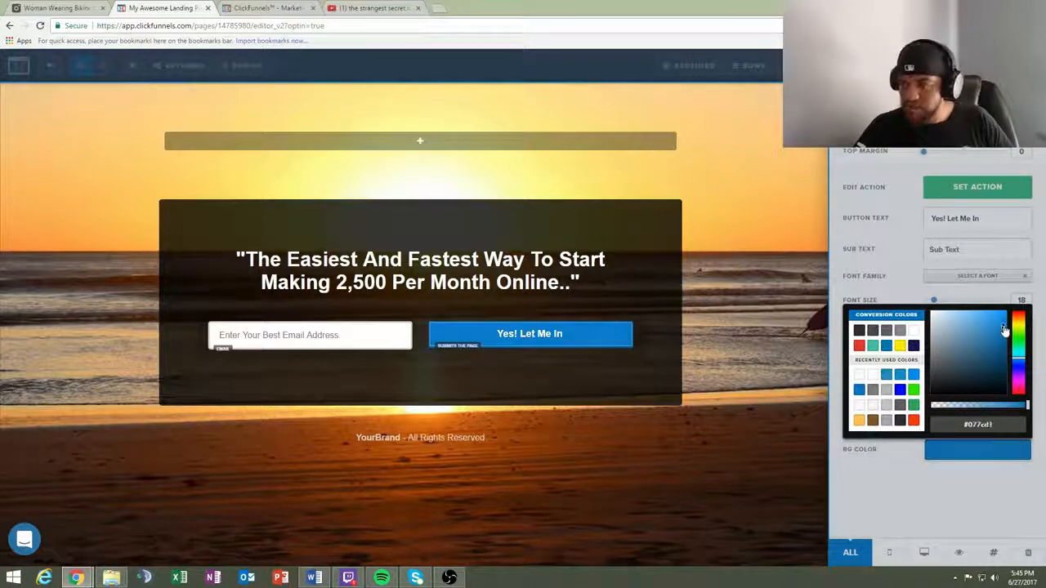
pyautogui.click(1003, 496)
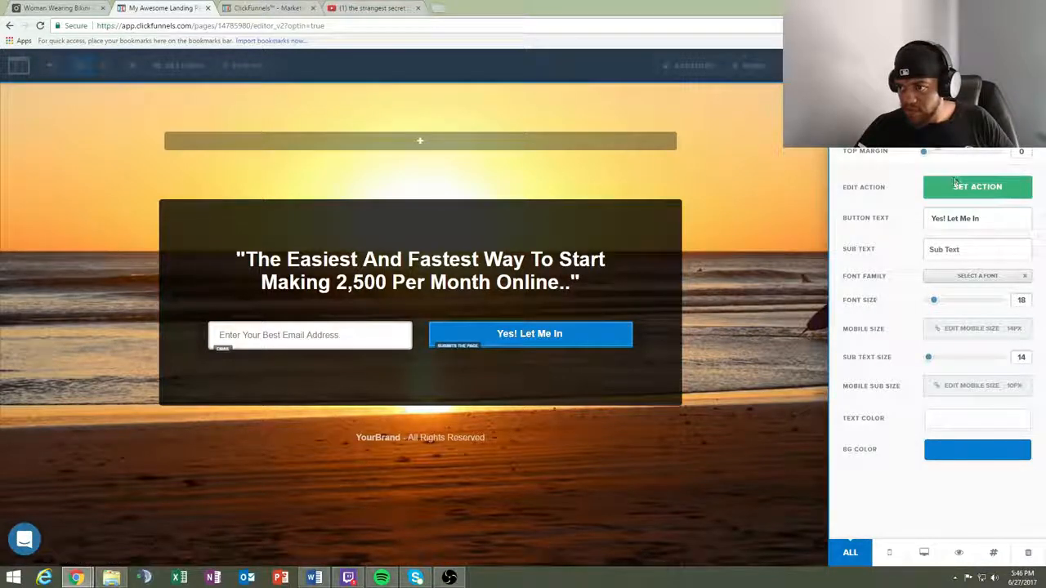
pyautogui.click(677, 159)
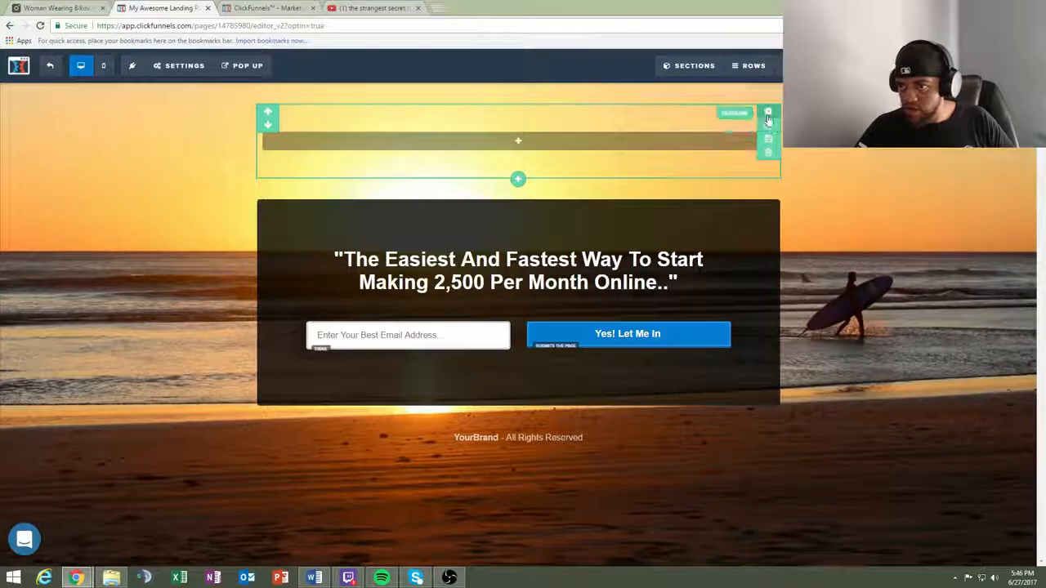
# - Delete the empty section above the optin section
pyautogui.click(769, 151)
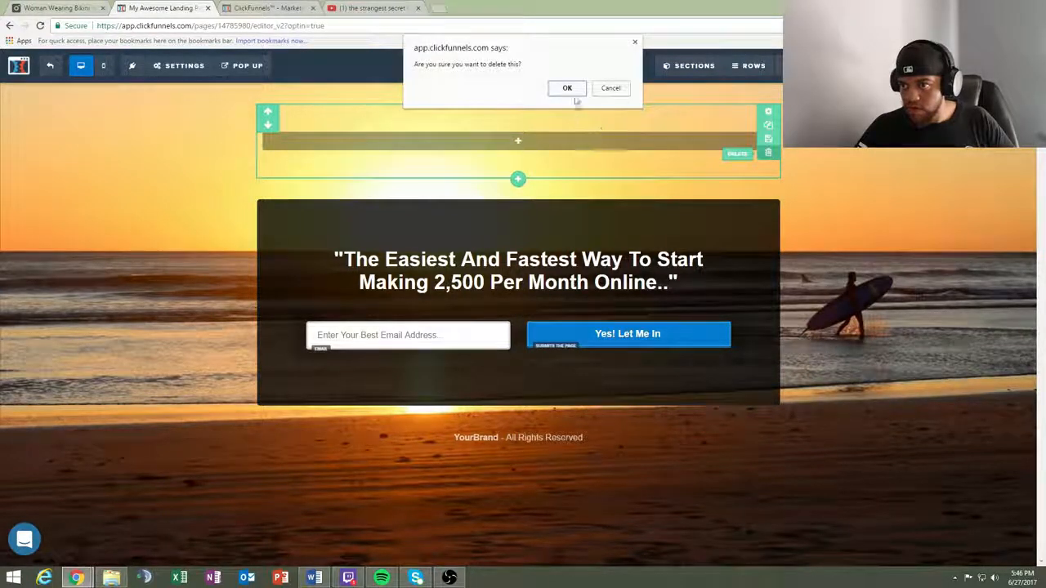
pyautogui.click(571, 88)
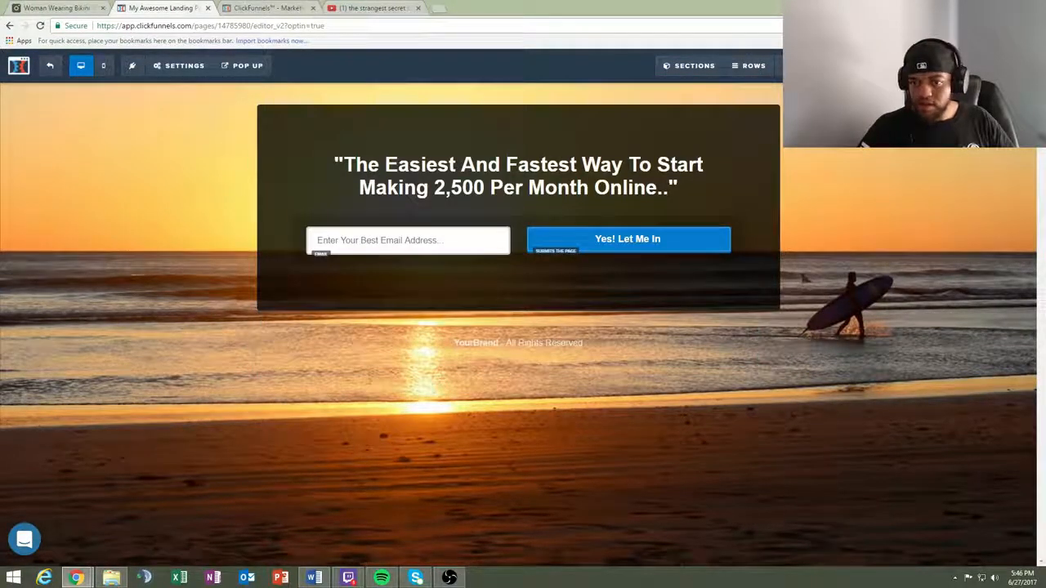
# - Replace "YourBrand" in the footer's rights notice with the site owner's brand handle
pyautogui.click(562, 346)
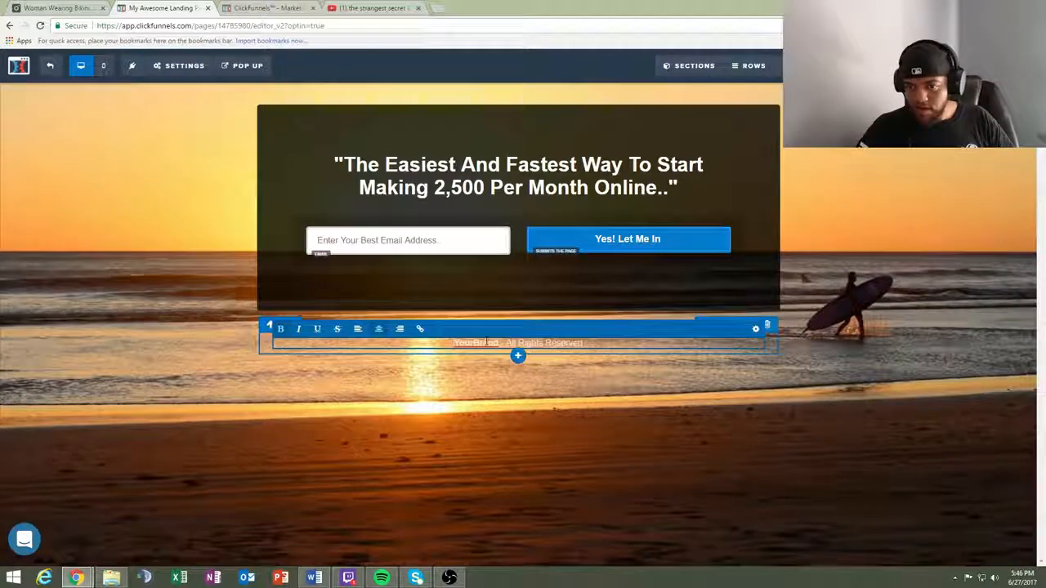
pyautogui.moveTo(499, 344); pyautogui.dragTo(447, 339)
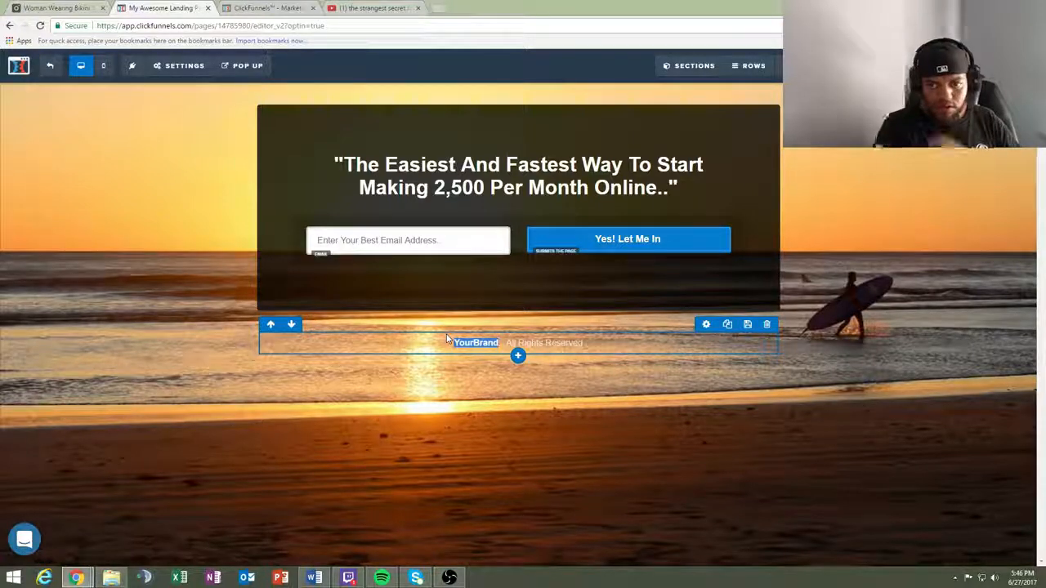
pyautogui.click(494, 340)
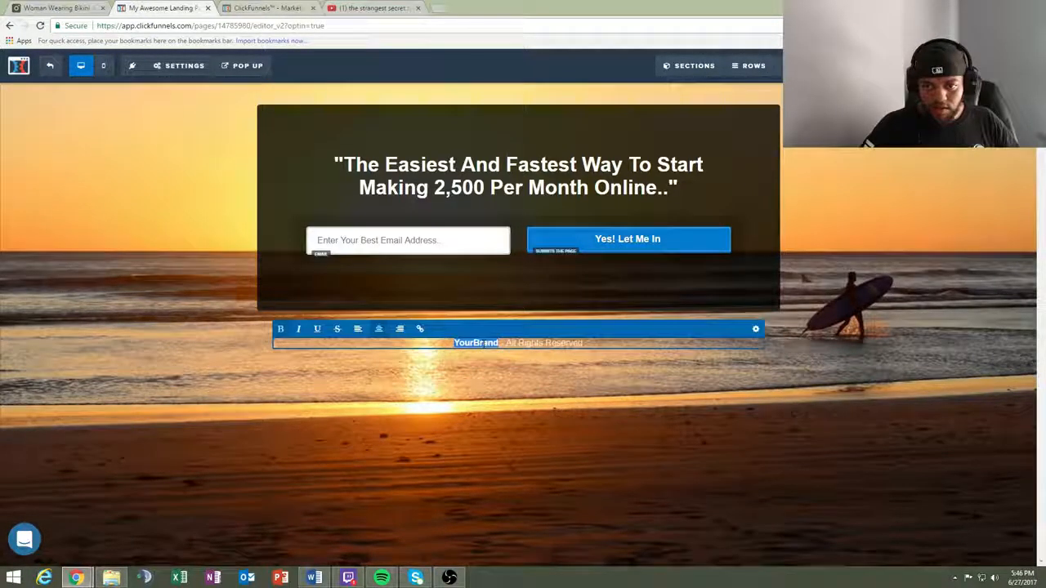
pyautogui.press('BackSpace')
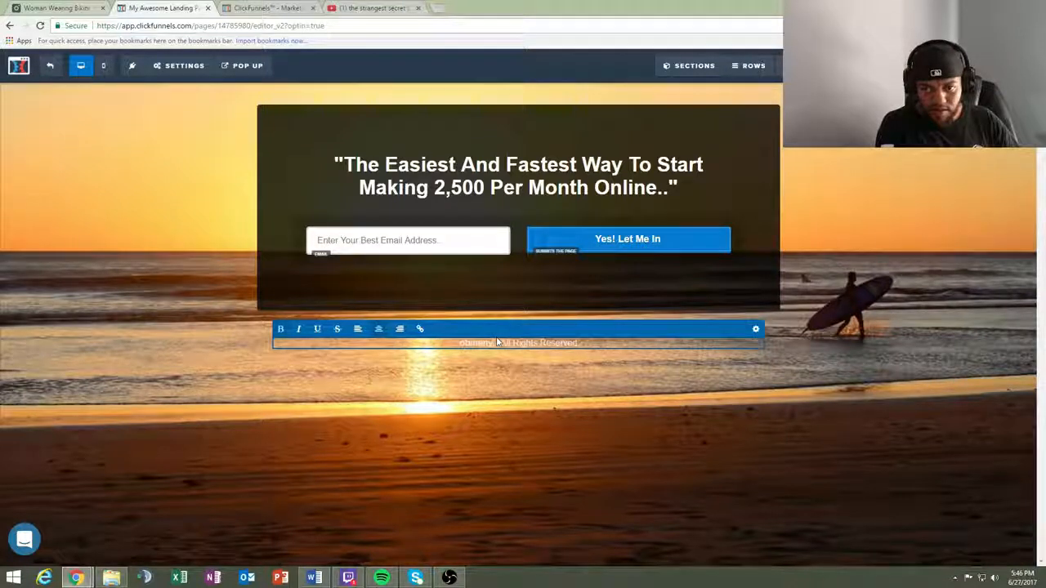
pyautogui.write('ony')
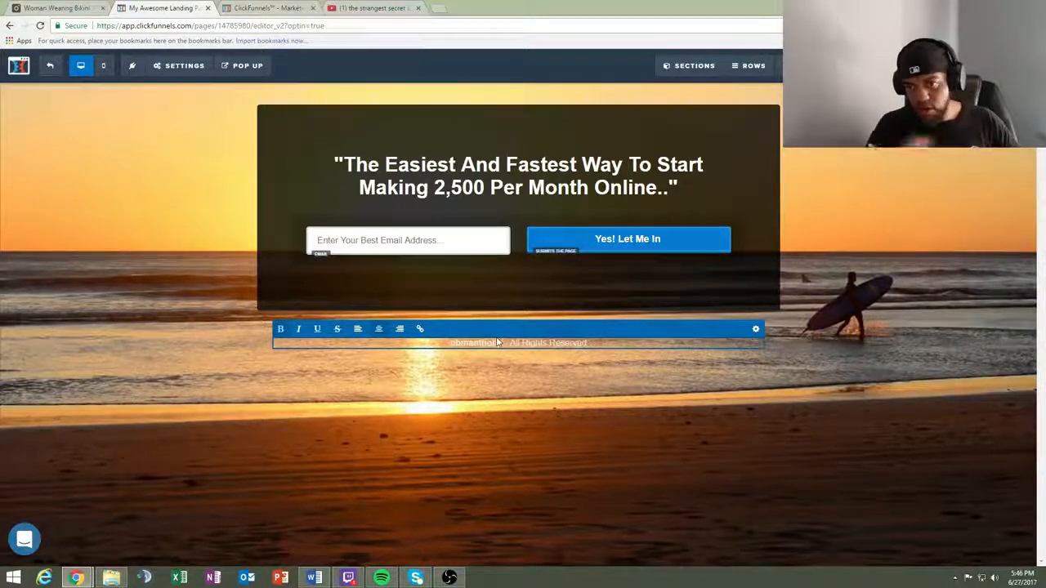
pyautogui.click(572, 399)
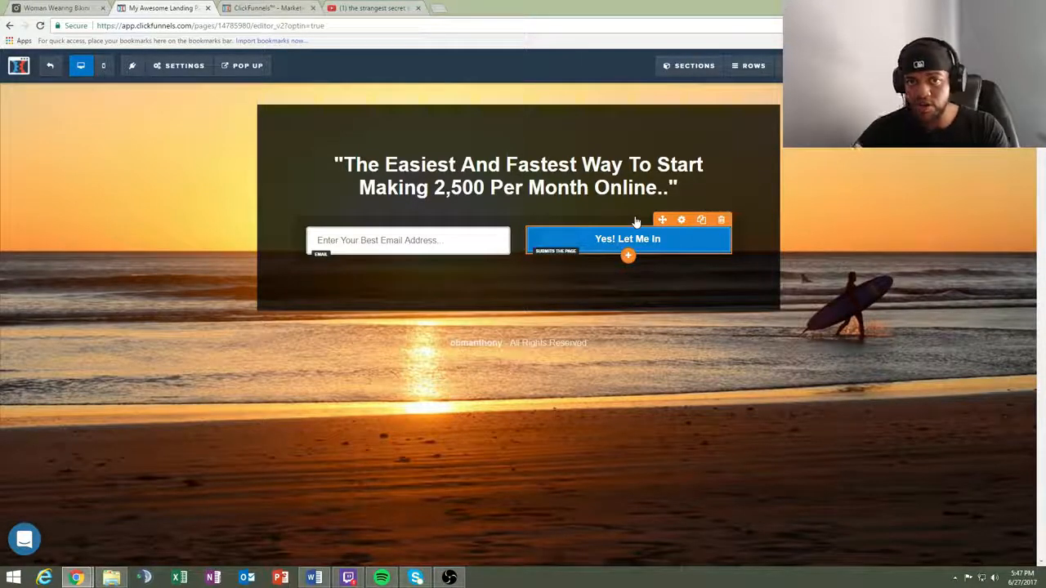
# - Check the optin statistics of the DJ 7 Steps V1 funnel and return to the landing page editor
pyautogui.click(260, 8)
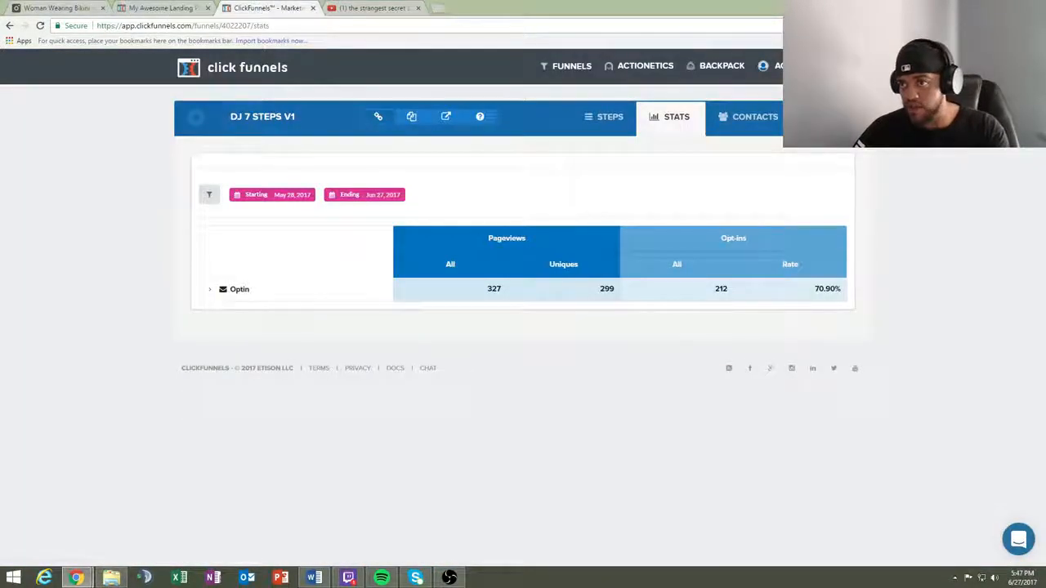
pyautogui.moveTo(772, 65)
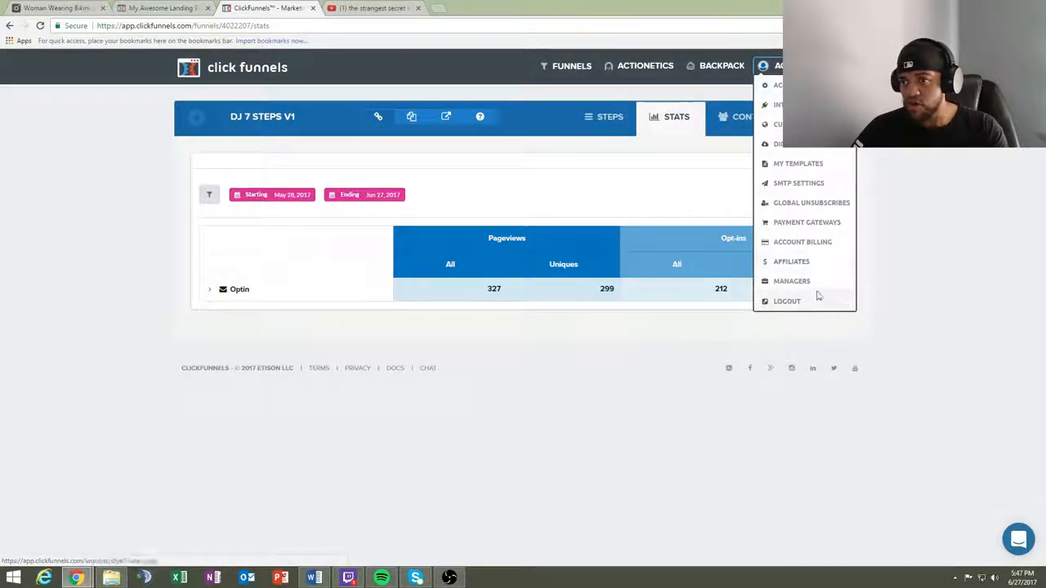
pyautogui.click(172, 10)
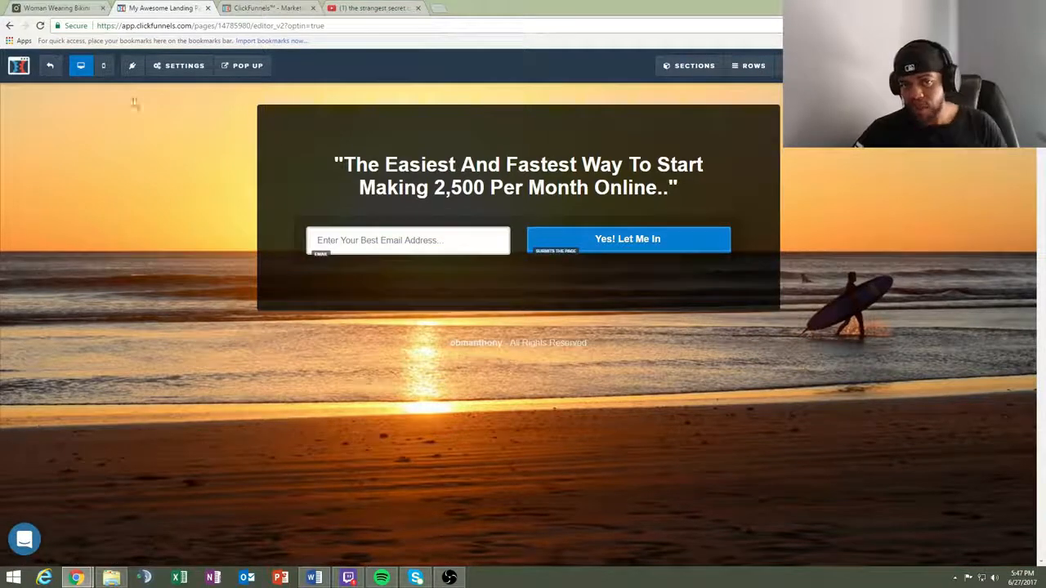
pyautogui.click(174, 67)
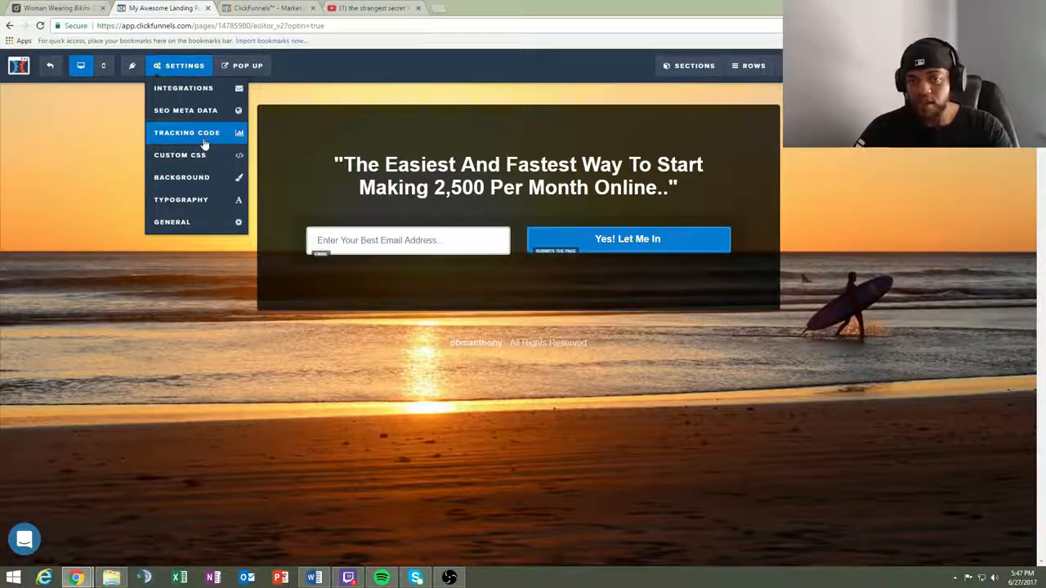
pyautogui.moveTo(179, 65)
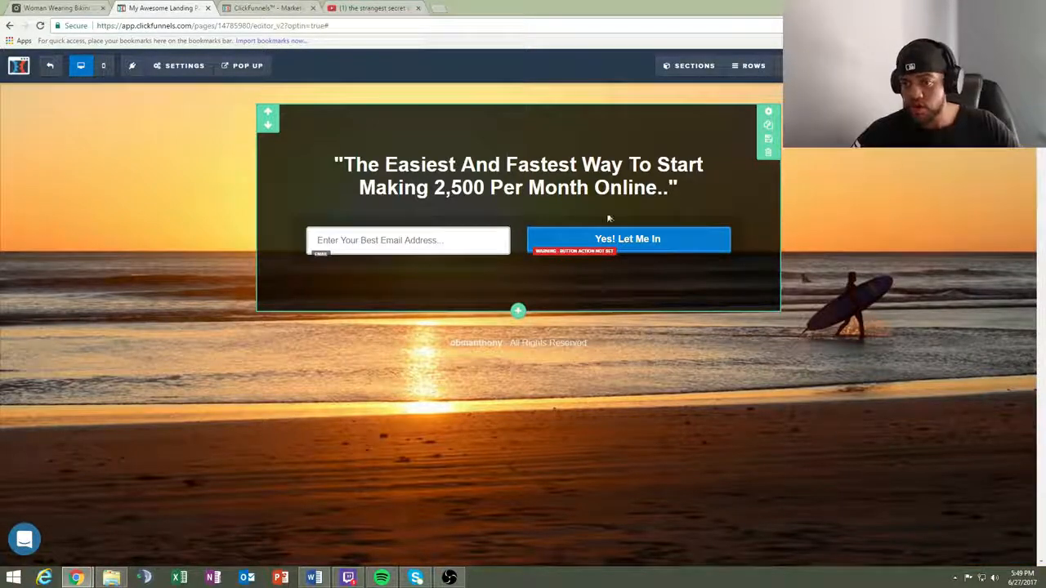
# - Set the "Yes! Let Me In" button's action to submit the page instead of going to a website URL
pyautogui.click(675, 244)
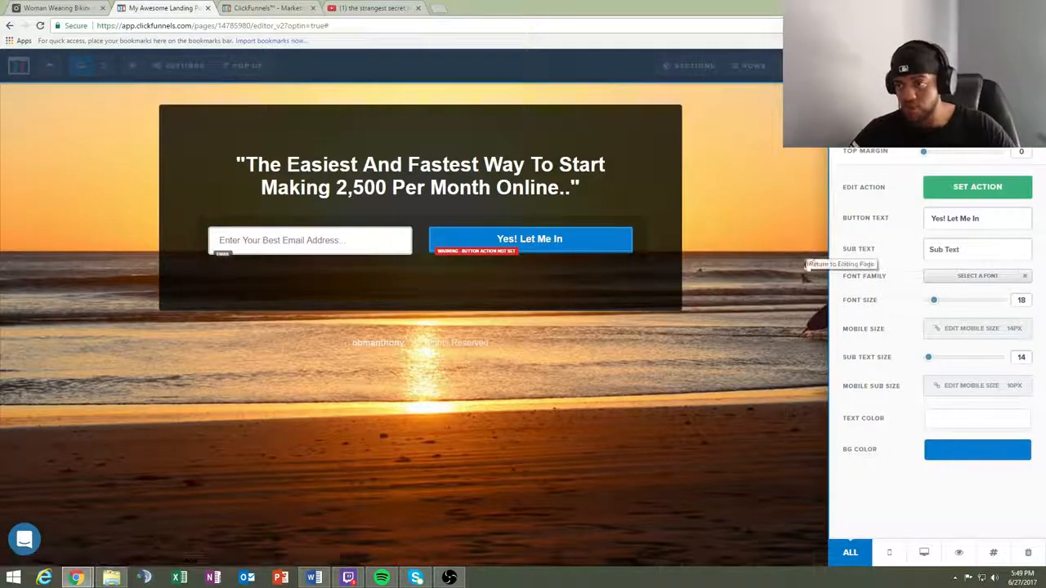
pyautogui.click(974, 190)
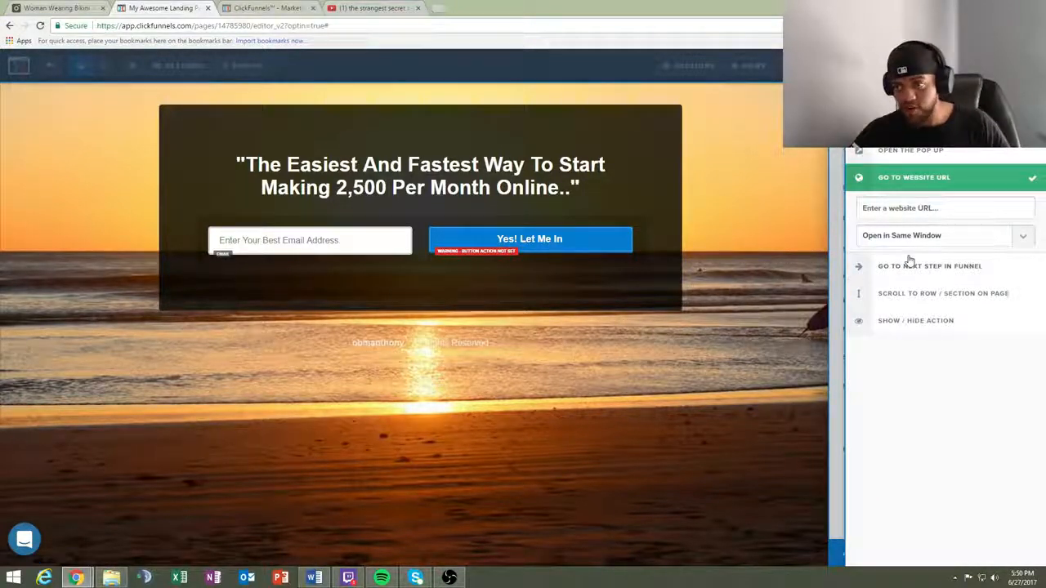
pyautogui.rightClick(944, 216)
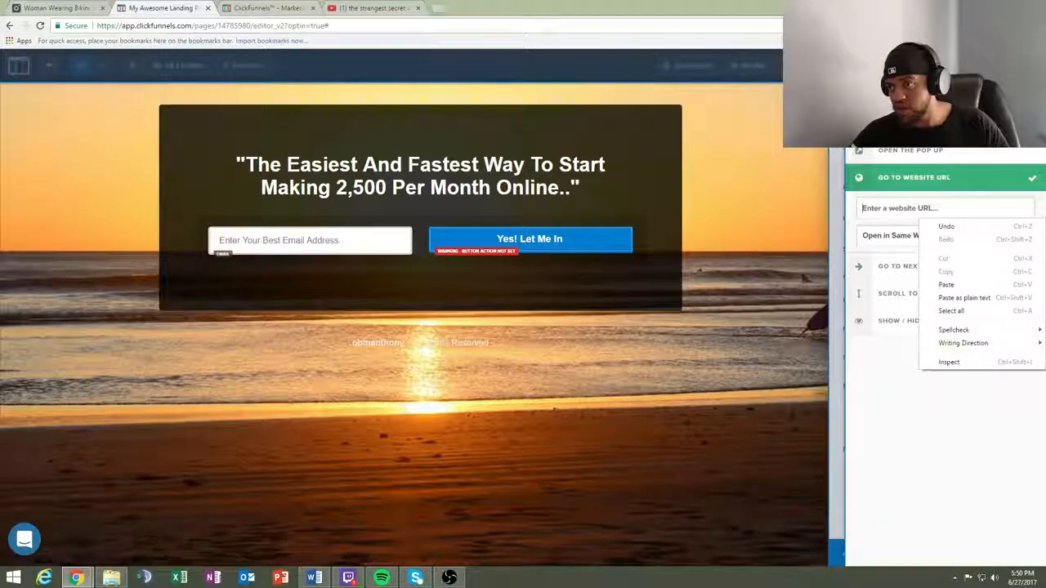
pyautogui.press('Escape')
pyautogui.click(911, 123)
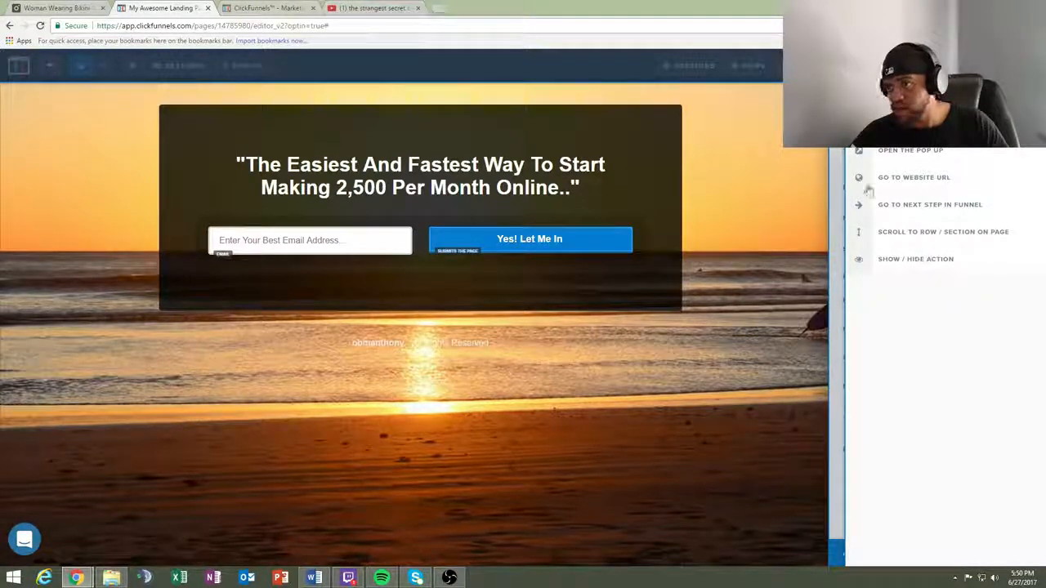
pyautogui.click(611, 390)
# - Look over the landing page's general settings, including digital asset, affiliate badge and search engine options
pyautogui.moveTo(188, 64)
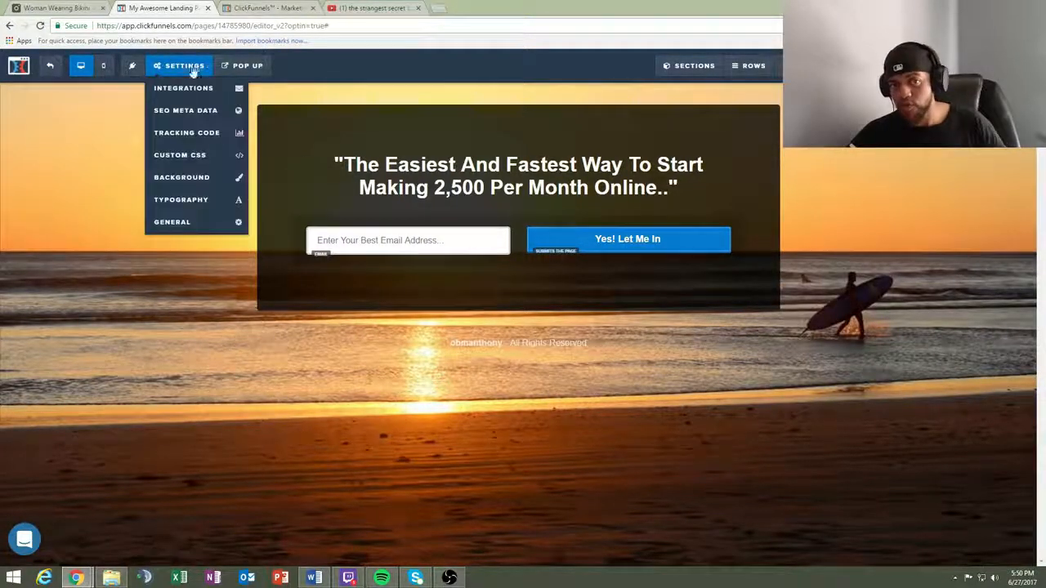
pyautogui.click(210, 221)
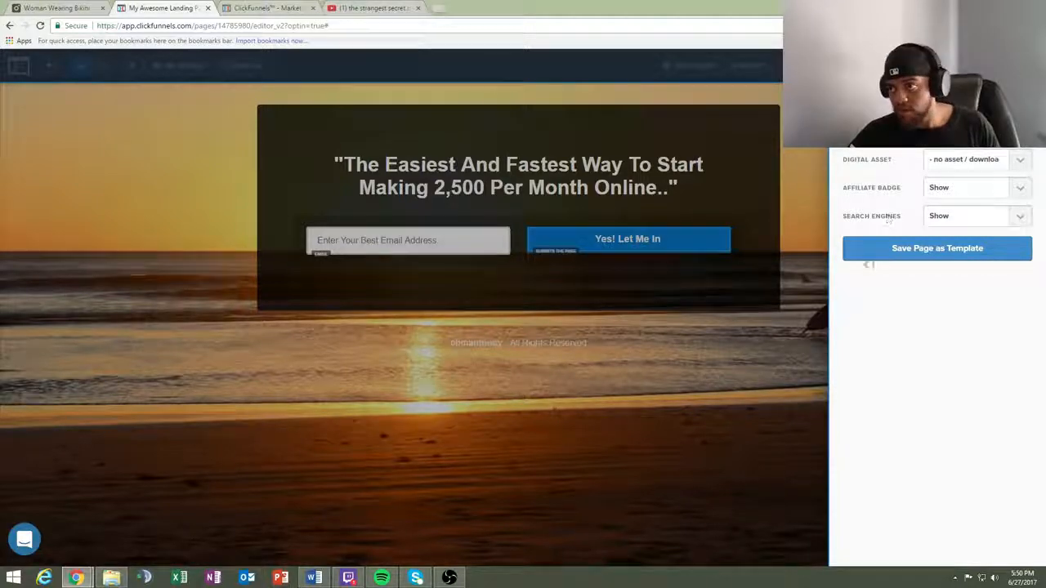
pyautogui.click(815, 377)
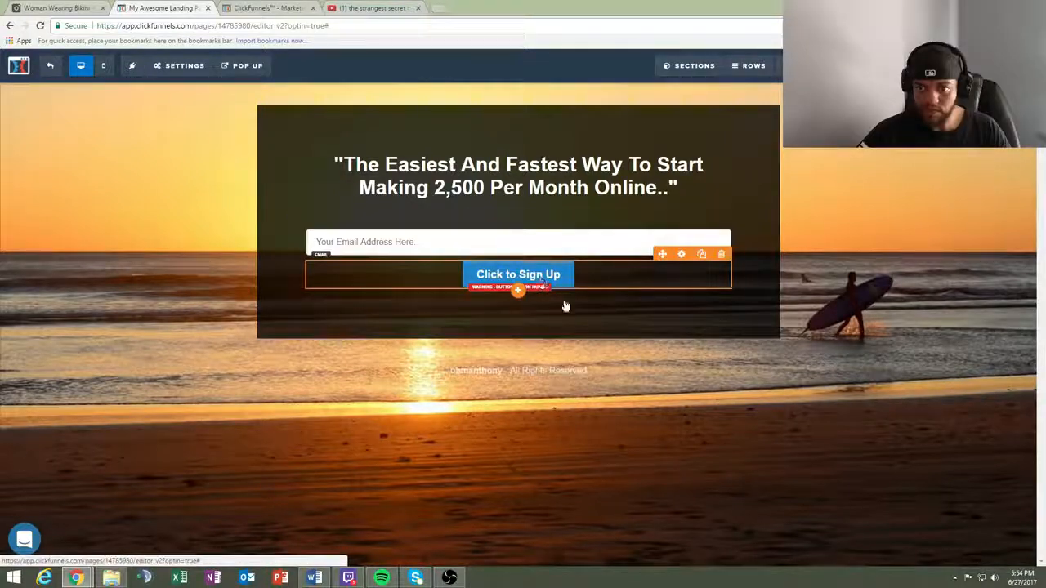
# - Change the "Click to Sign Up" button's text to "Yes! Let Me In!"
pyautogui.click(550, 280)
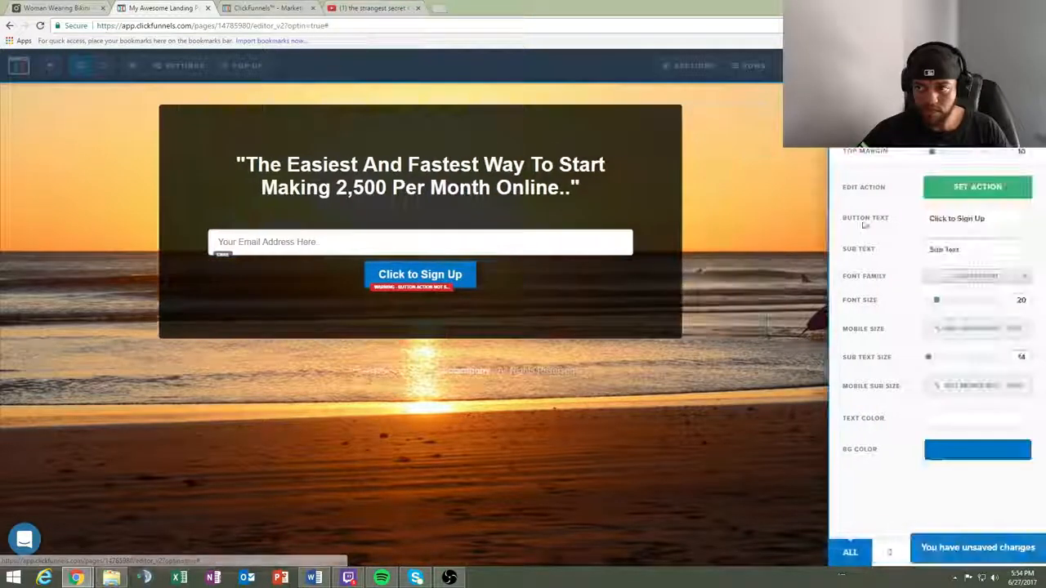
pyautogui.moveTo(989, 219); pyautogui.dragTo(912, 219)
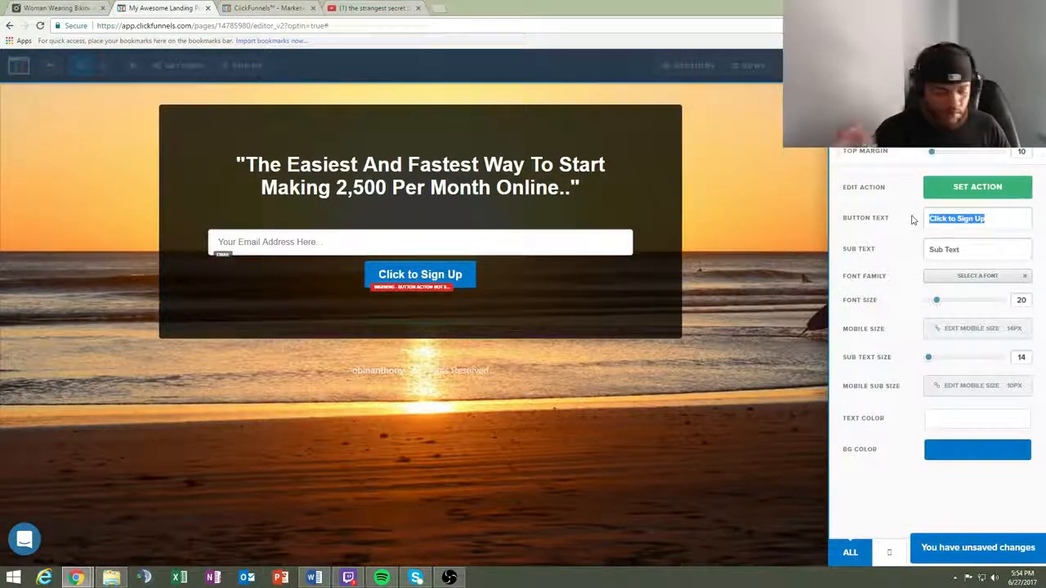
pyautogui.write('Yes')
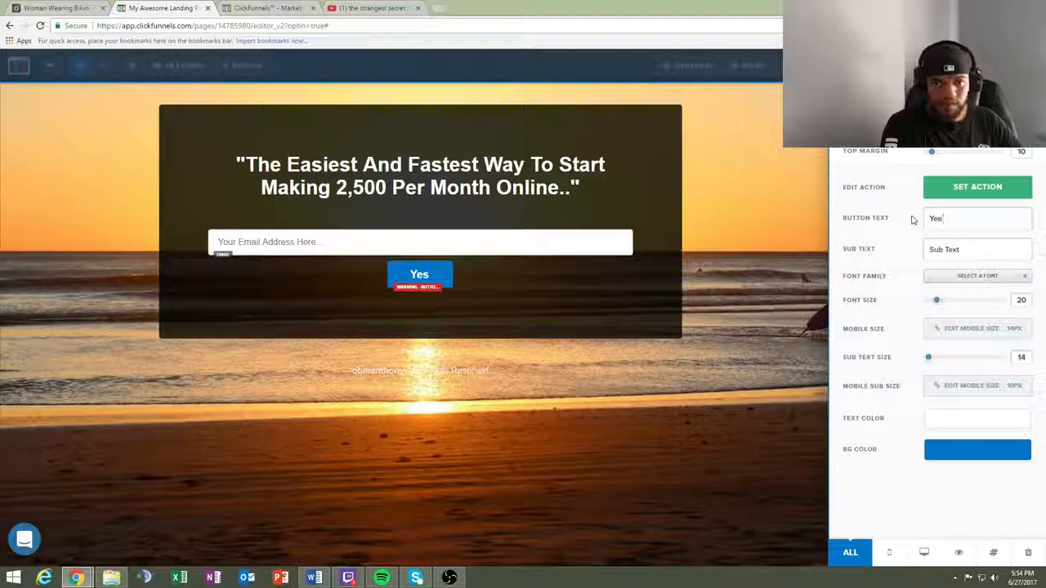
pyautogui.write('! Le')
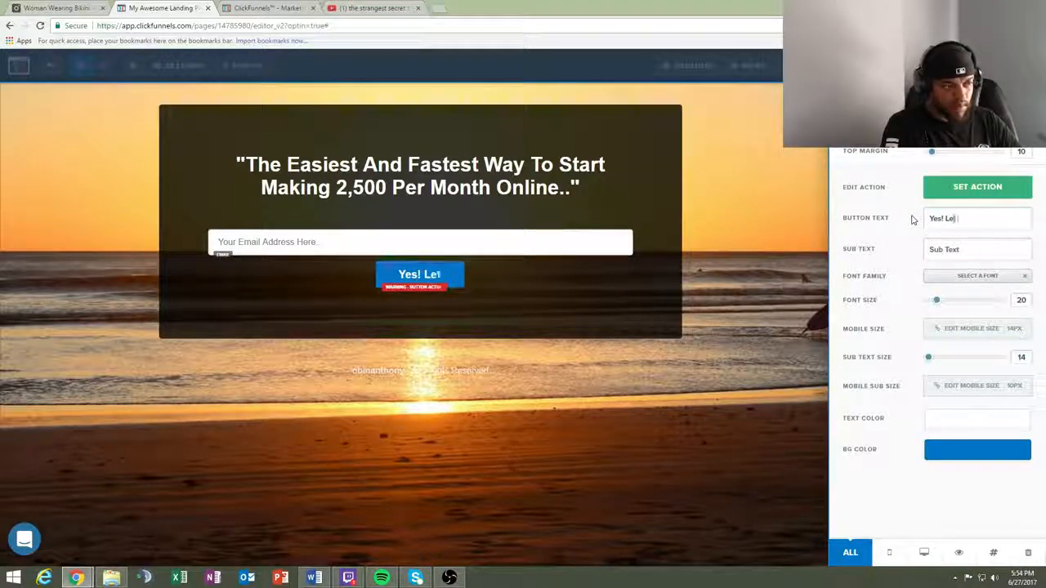
pyautogui.write('t Me In')
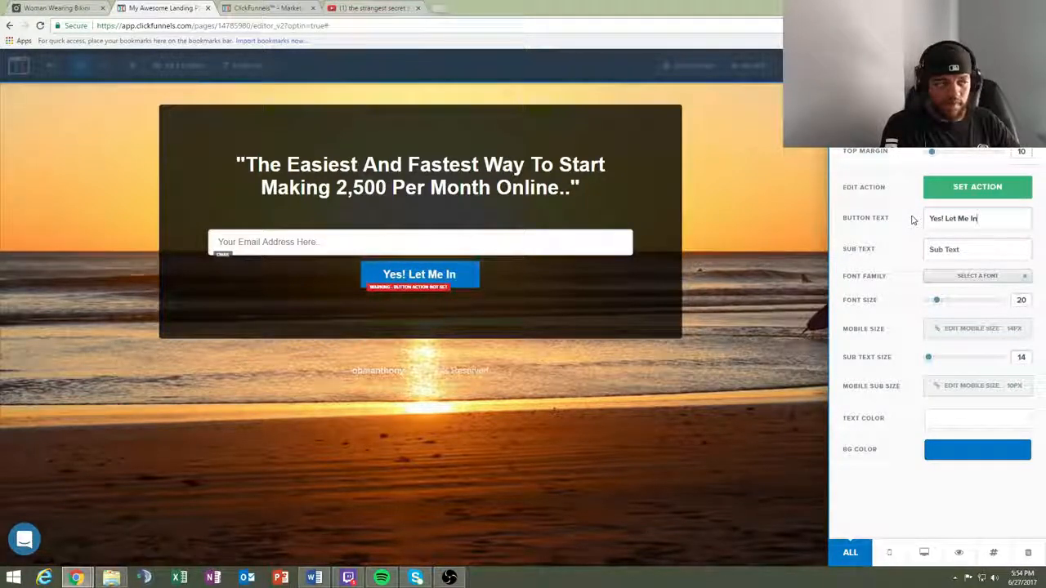
pyautogui.write('!')
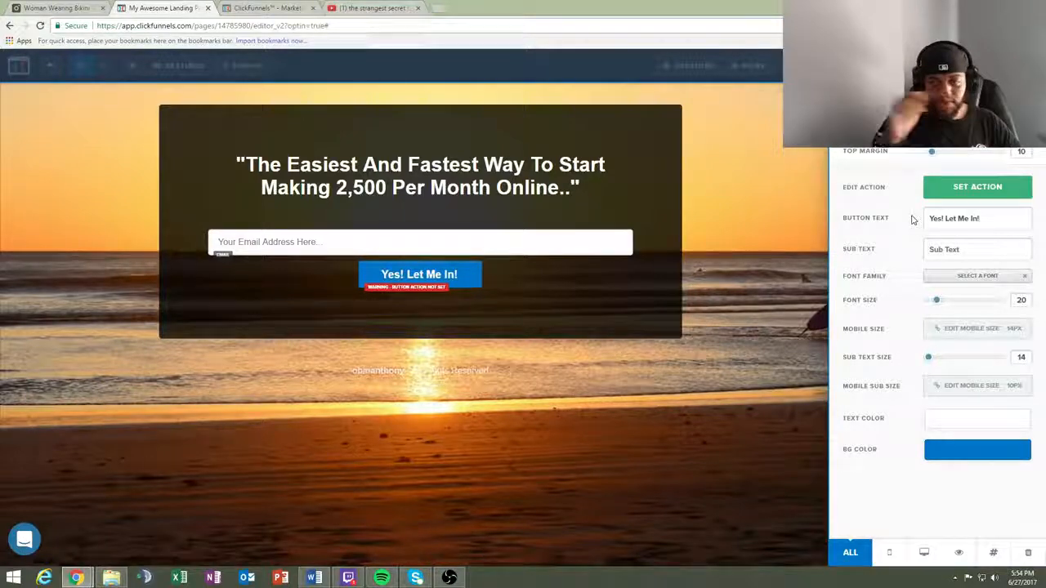
pyautogui.click(745, 439)
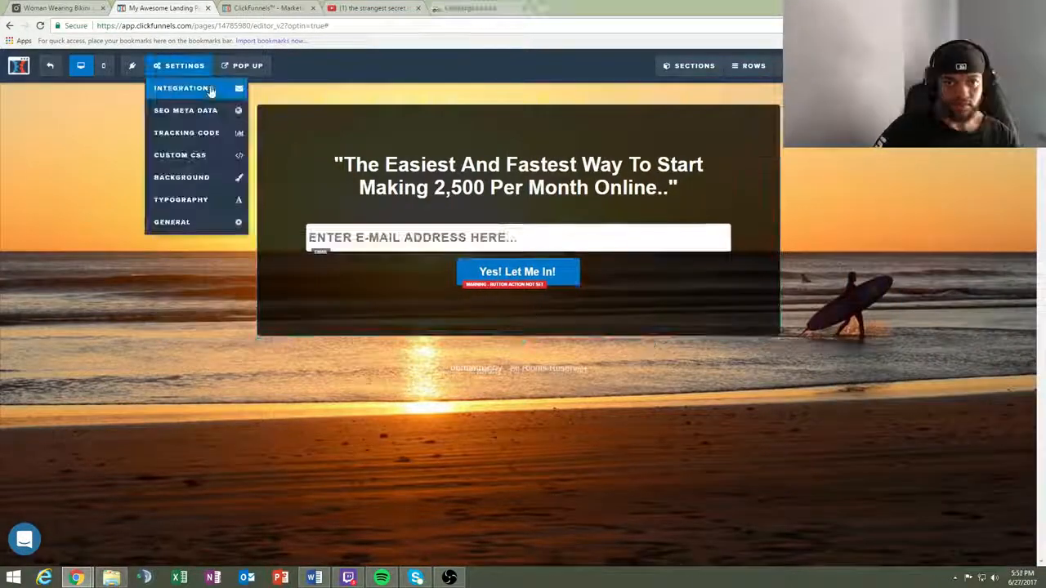
# - Connect the landing page to the NewSalesLead autoresponder, integrating an existing form and choosing the 7 Steps list
pyautogui.click(181, 89)
pyautogui.click(973, 224)
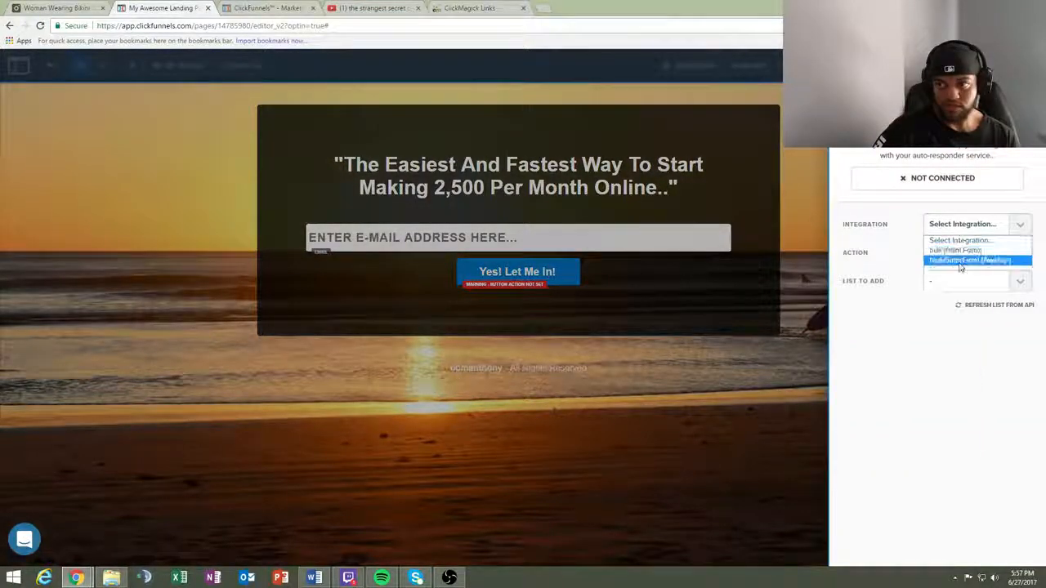
pyautogui.click(961, 262)
pyautogui.click(964, 255)
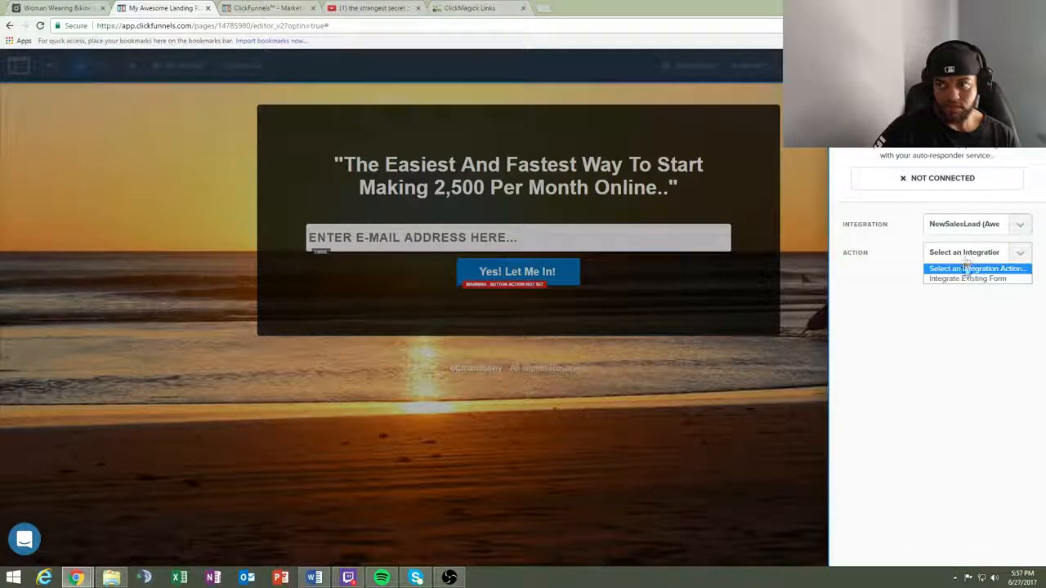
pyautogui.click(968, 279)
pyautogui.click(973, 281)
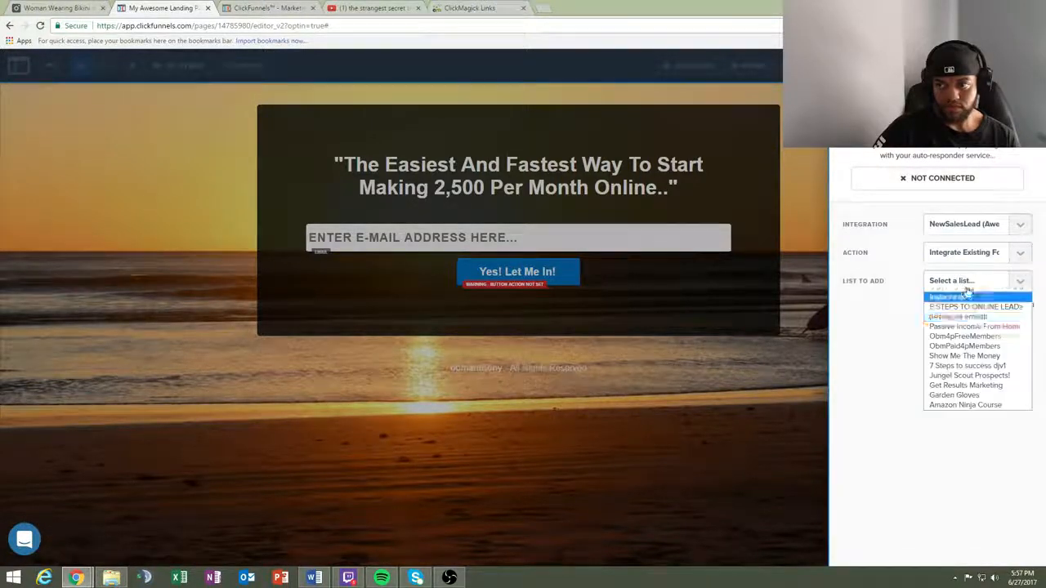
pyautogui.click(991, 368)
pyautogui.click(666, 402)
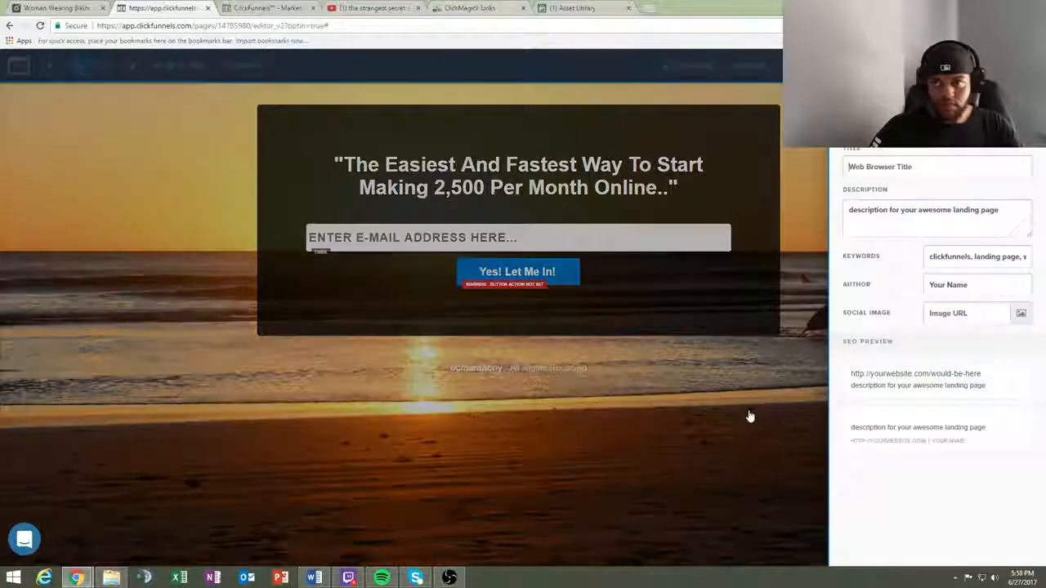
# - Set the landing page's SEO title to "Make Money Online Today"
pyautogui.write('Mas')
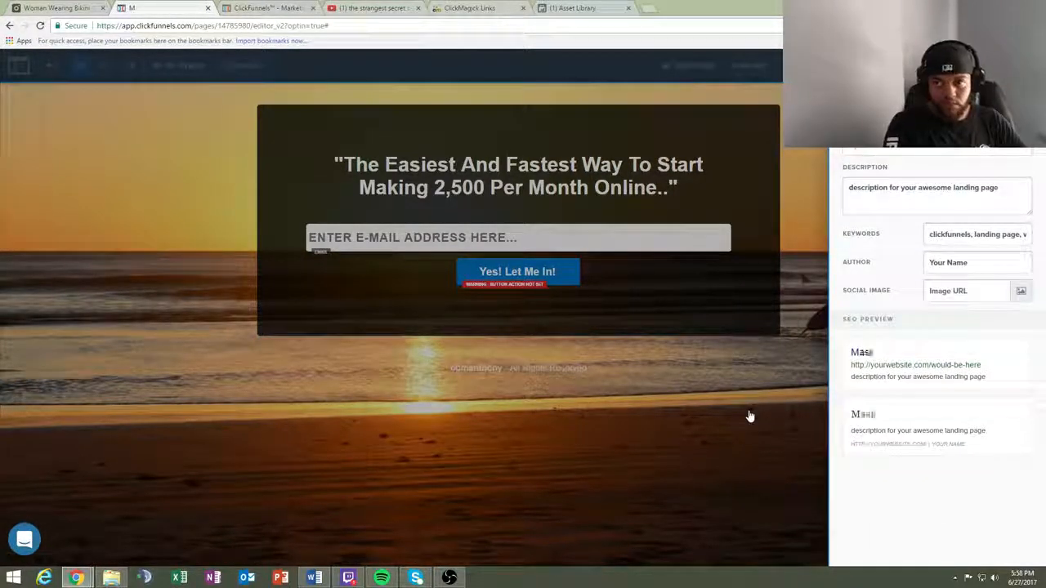
pyautogui.write('e')
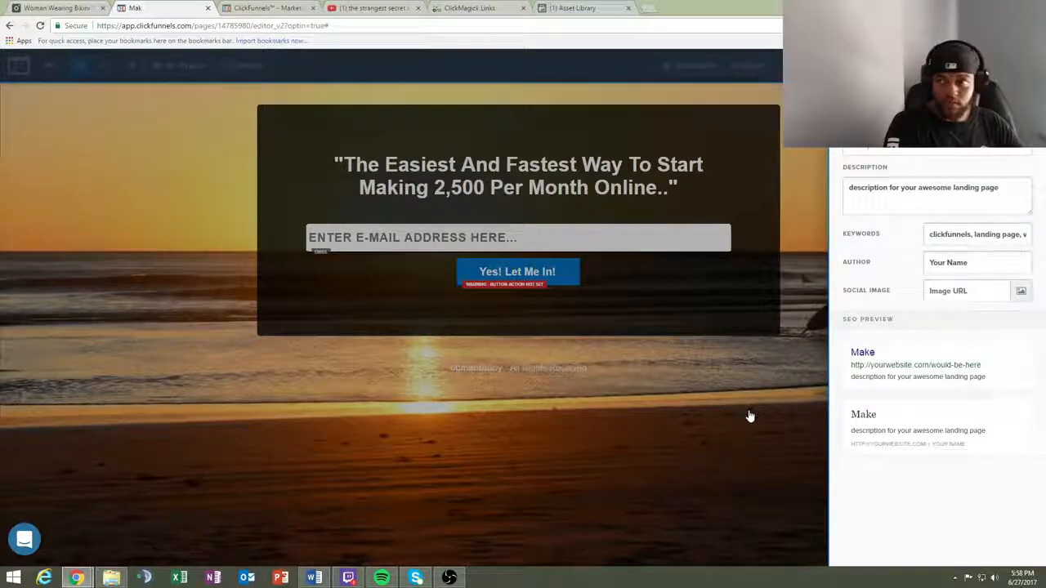
pyautogui.write(' Mone')
pyautogui.write('y Onl')
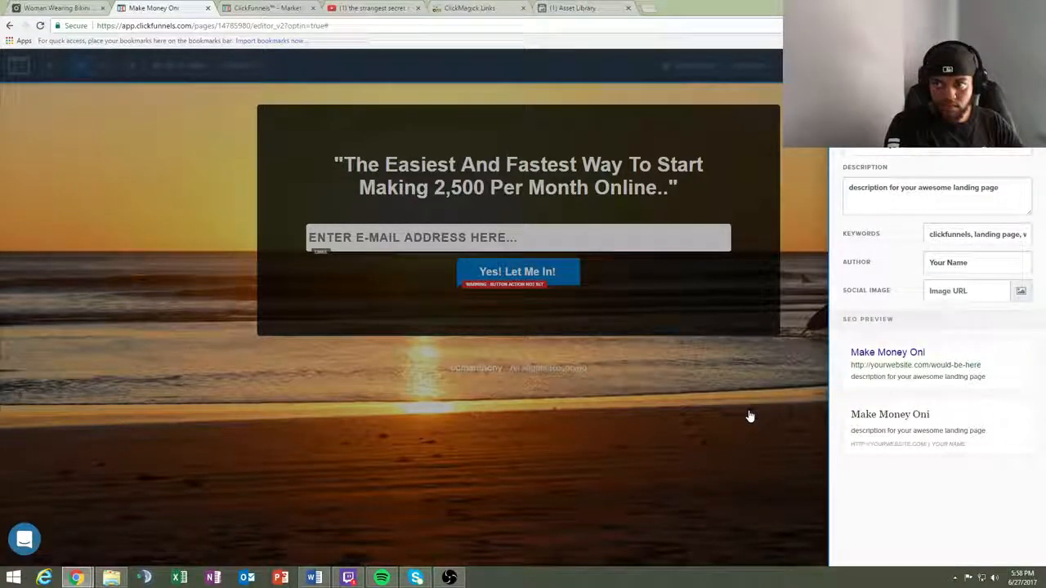
pyautogui.write('ine T')
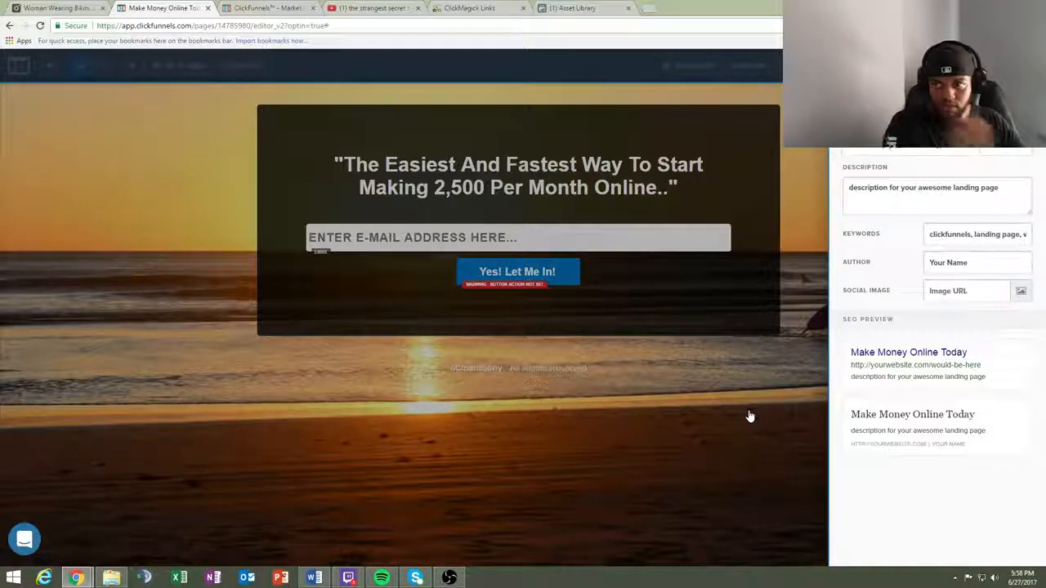
# - Replace the SEO description with "500+ daily" and the keywords with "make passive income"
pyautogui.tripleClick(917, 190)
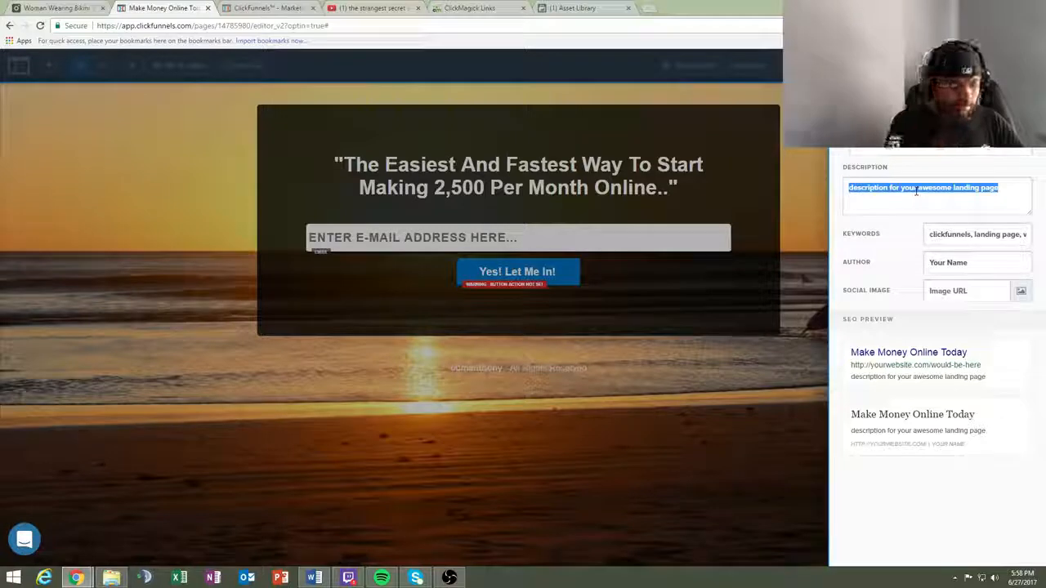
pyautogui.press('BackSpace')
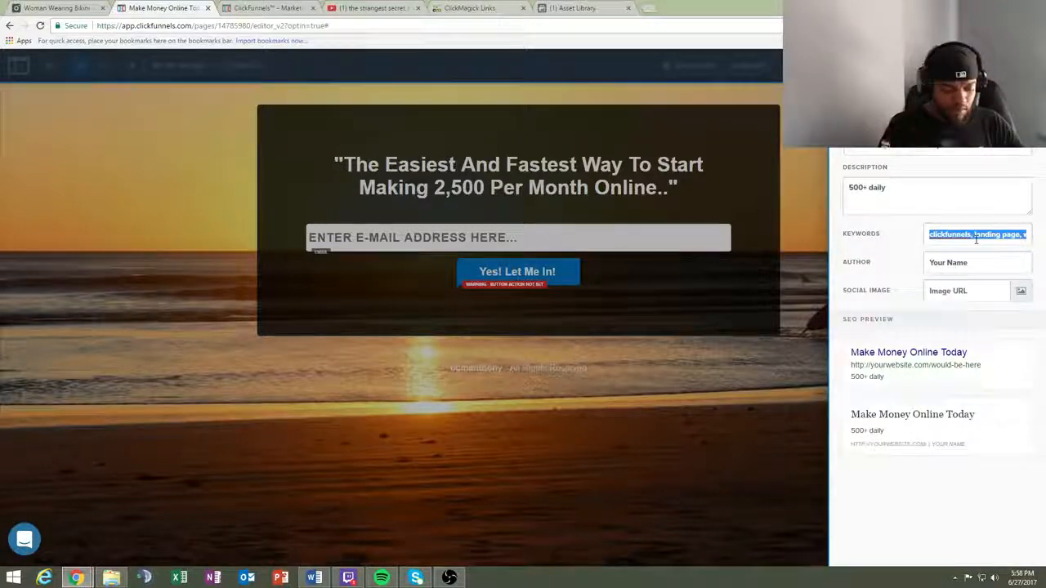
pyautogui.write('make passive income')
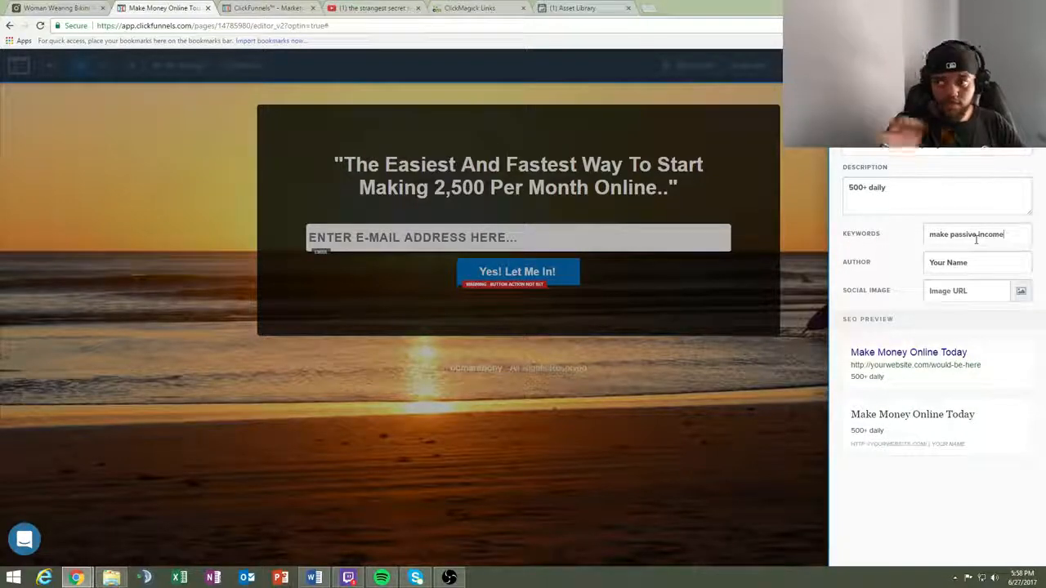
pyautogui.click(752, 362)
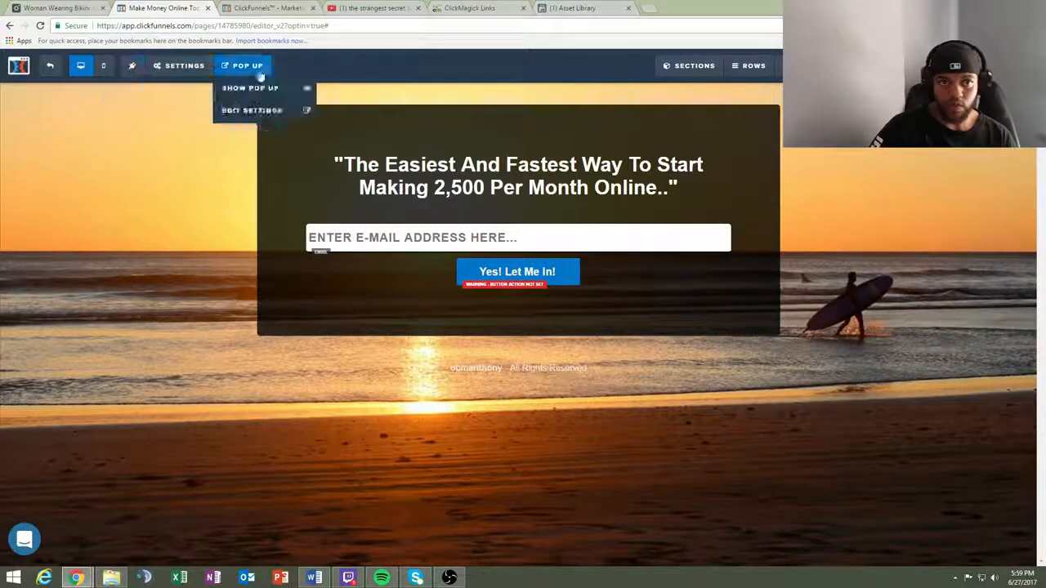
# - Apply the Blue 3D Button theme to the "Yes! Let Me In!" button
pyautogui.click(546, 274)
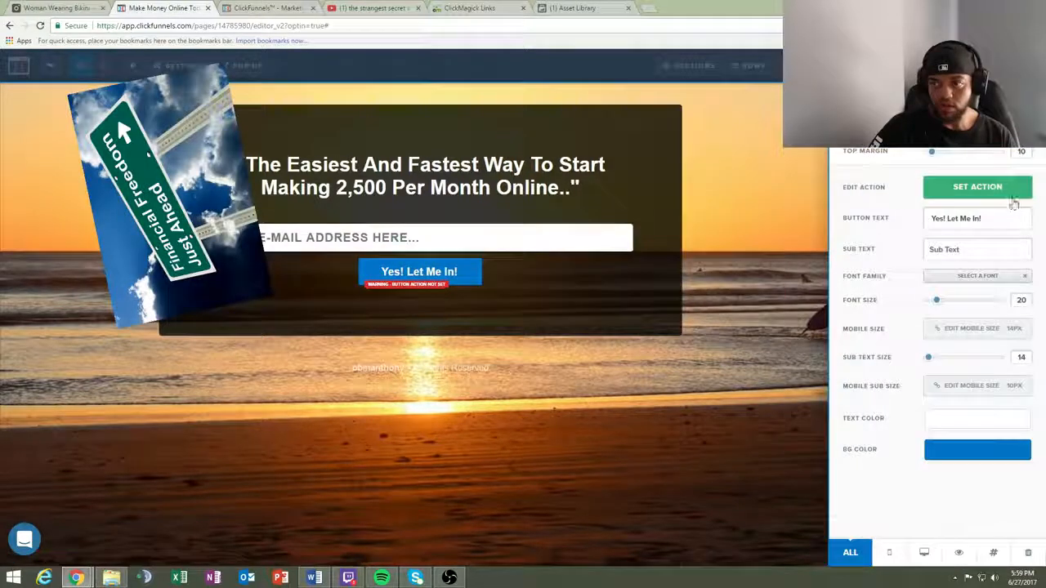
pyautogui.scroll(-5, 969, 389)
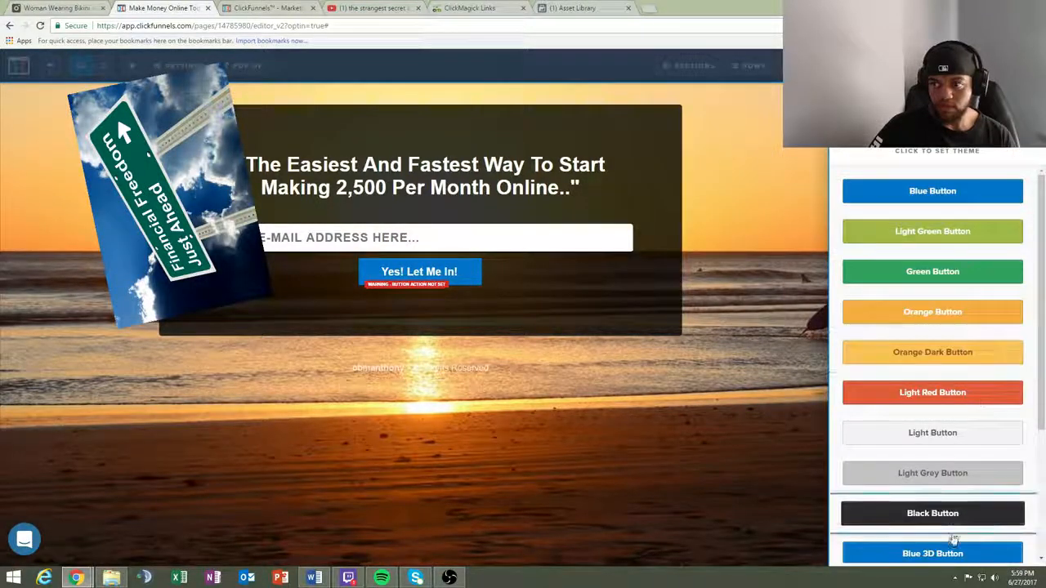
pyautogui.click(955, 551)
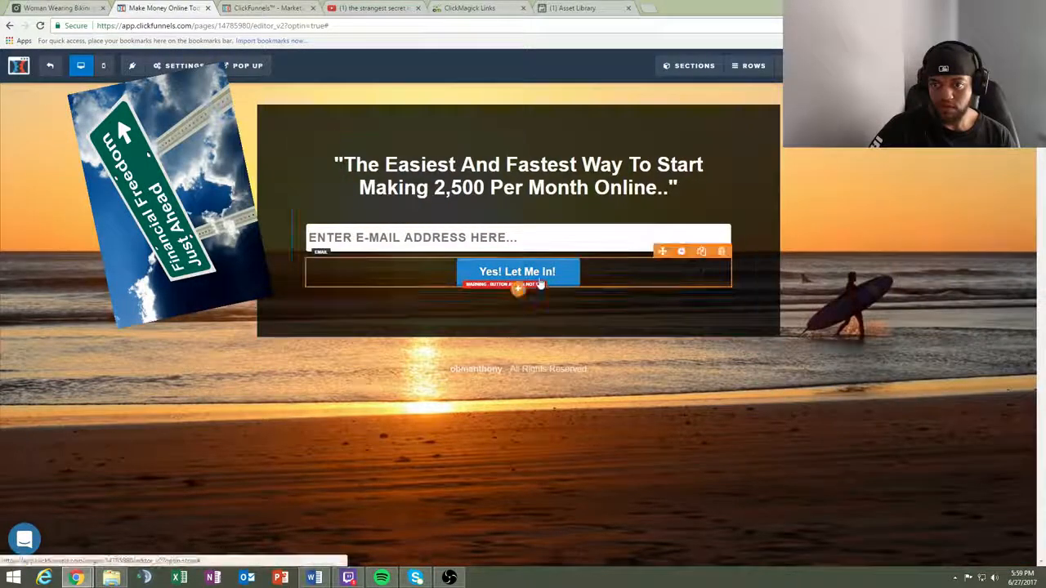
pyautogui.click(484, 272)
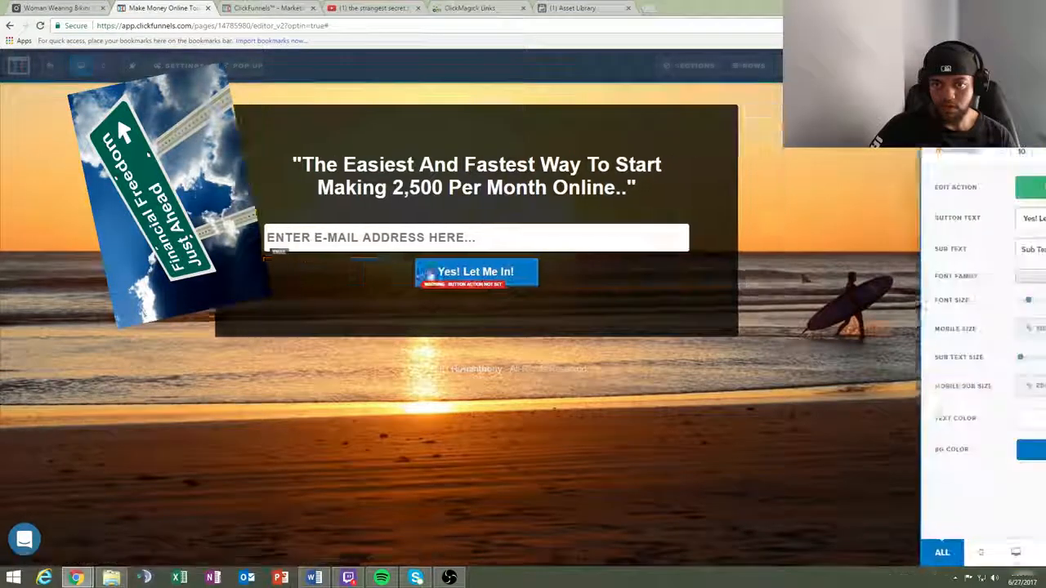
pyautogui.click(62, 115)
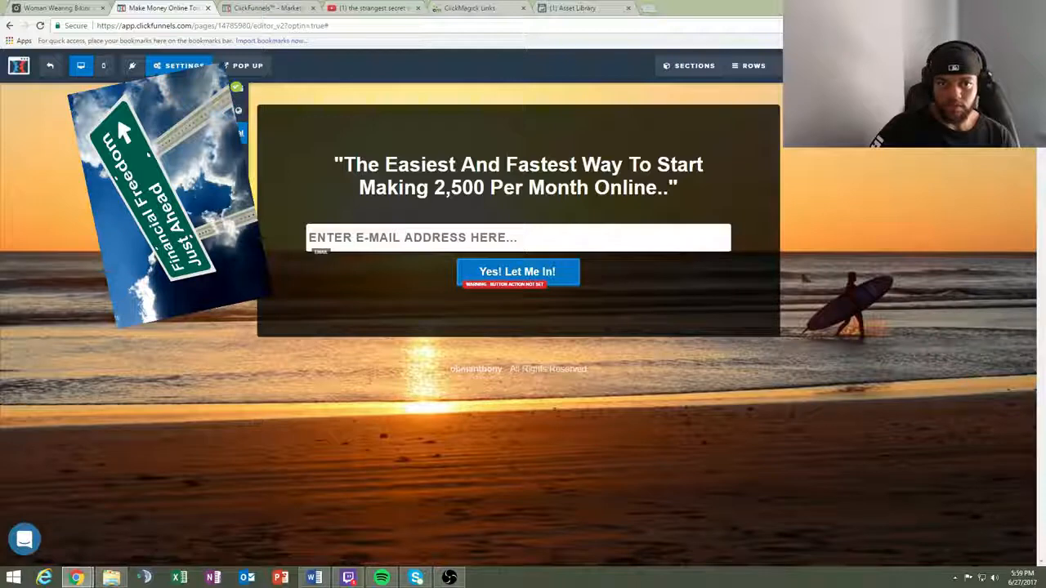
# - Review the page's general settings for digital asset, affiliate badge, search engines and saving as a template
pyautogui.moveTo(184, 65)
pyautogui.click(176, 221)
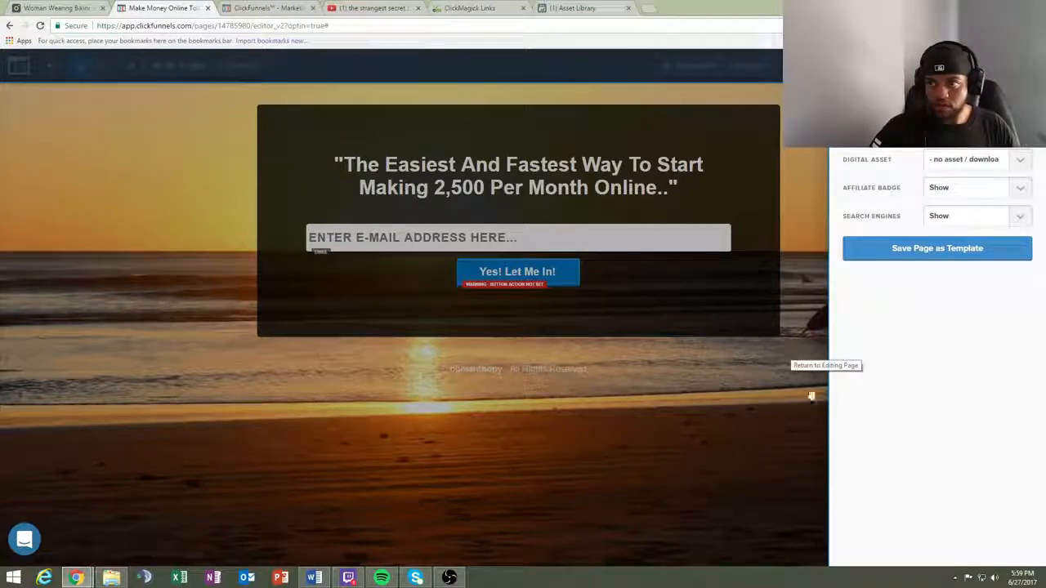
pyautogui.click(757, 428)
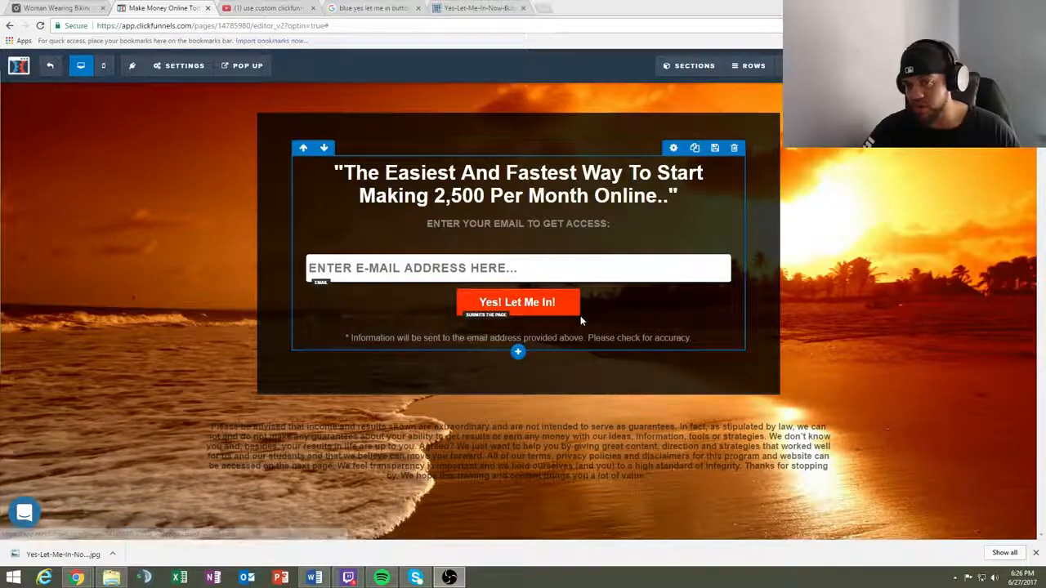
# - Look through the text, media and form elements that can be added to the landing page
pyautogui.click(170, 67)
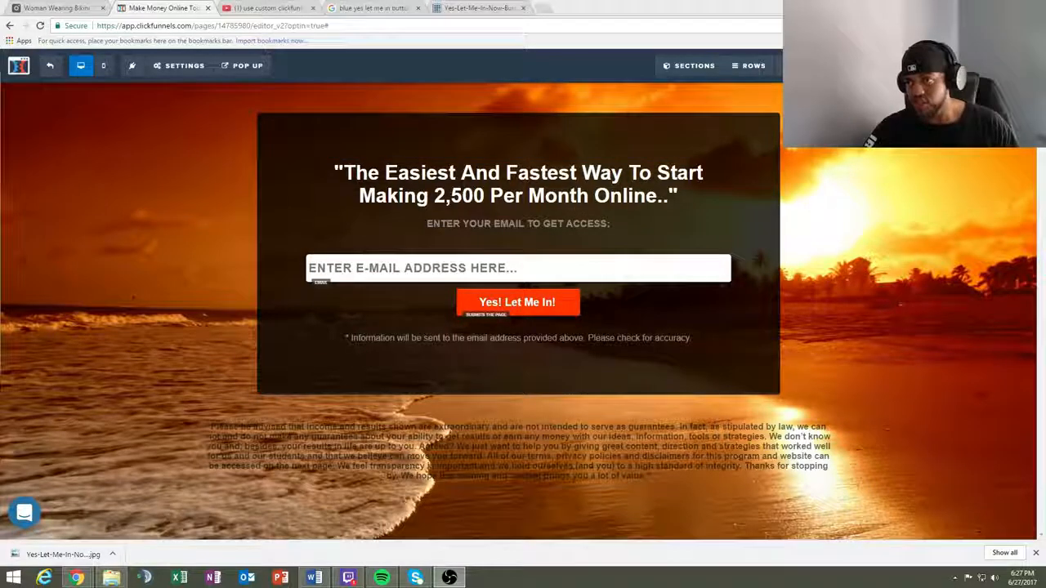
pyautogui.click(817, 92)
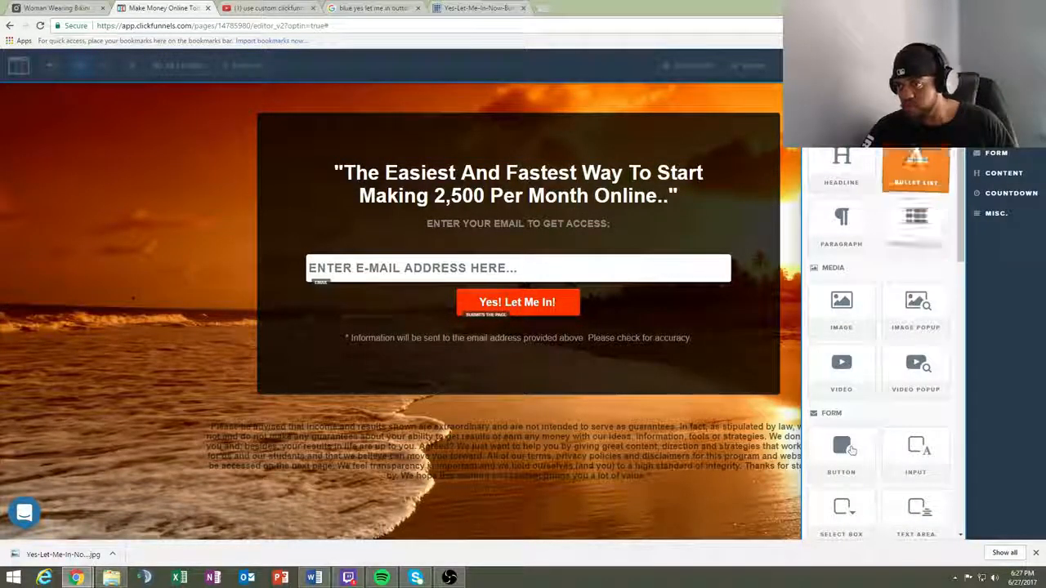
pyautogui.click(604, 214)
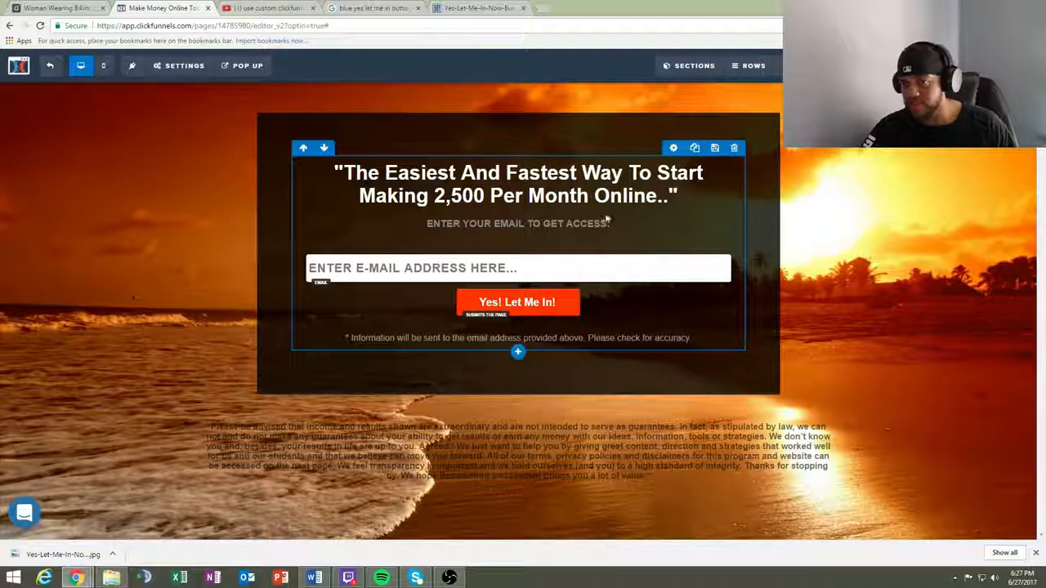